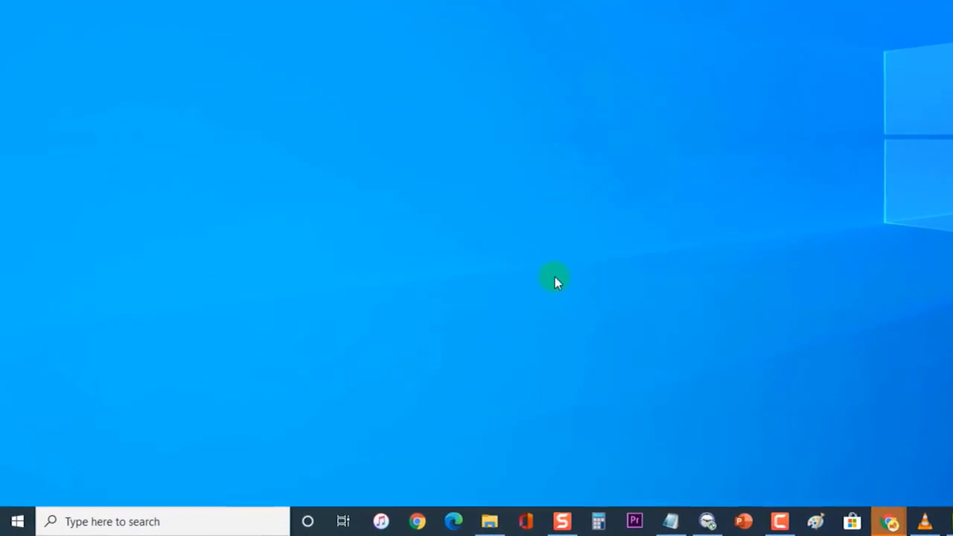
Step: End the NVIDIA GeForce Experience process in Task Manager, then close Task Manager
{"action": "left_click", "coordinate": [191, 522]}
{"action": "type", "text": "task manager"}
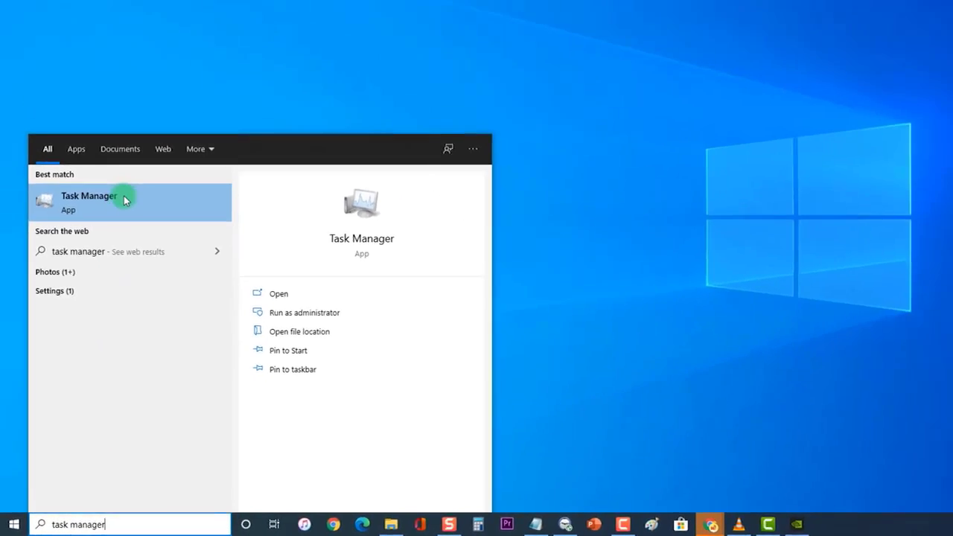
{"action": "left_click", "coordinate": [155, 107]}
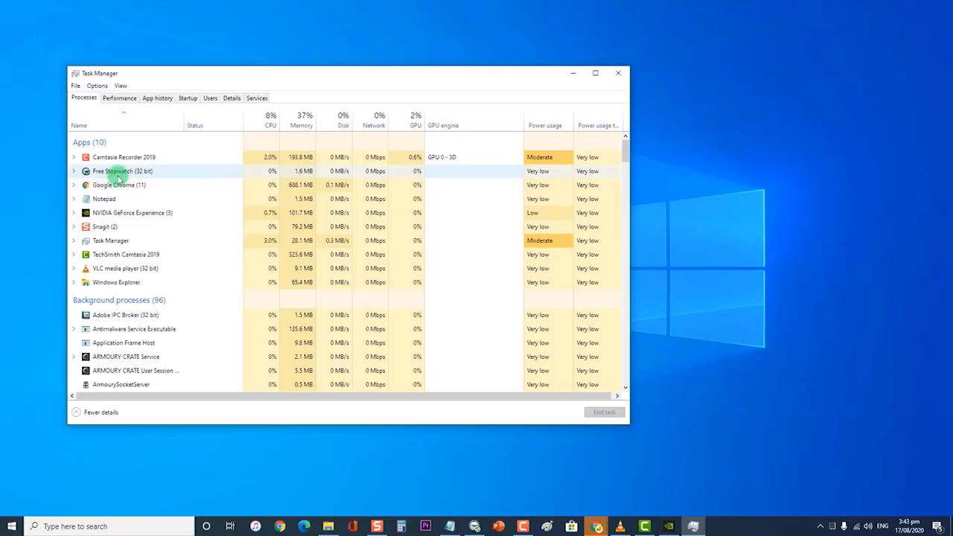
{"action": "right_click", "coordinate": [131, 215]}
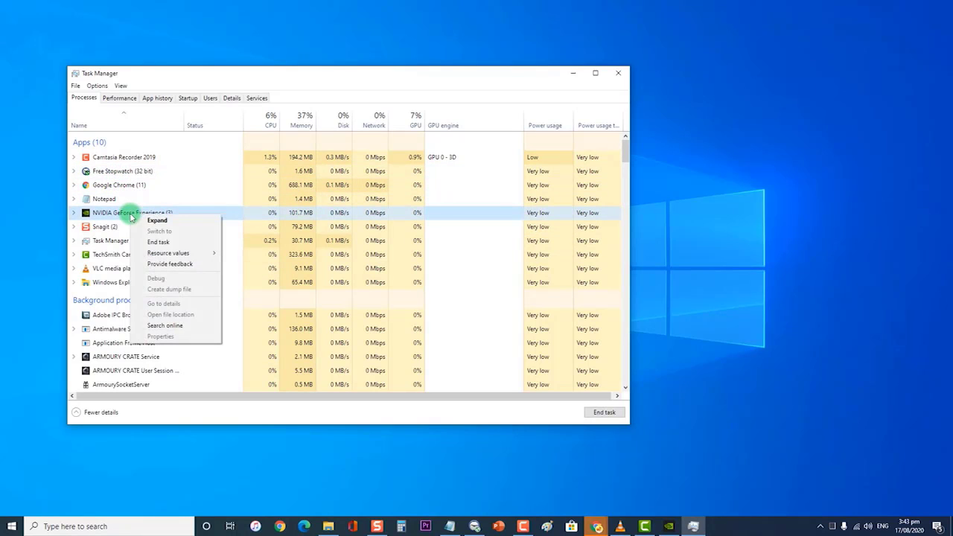
{"action": "left_click", "coordinate": [153, 240]}
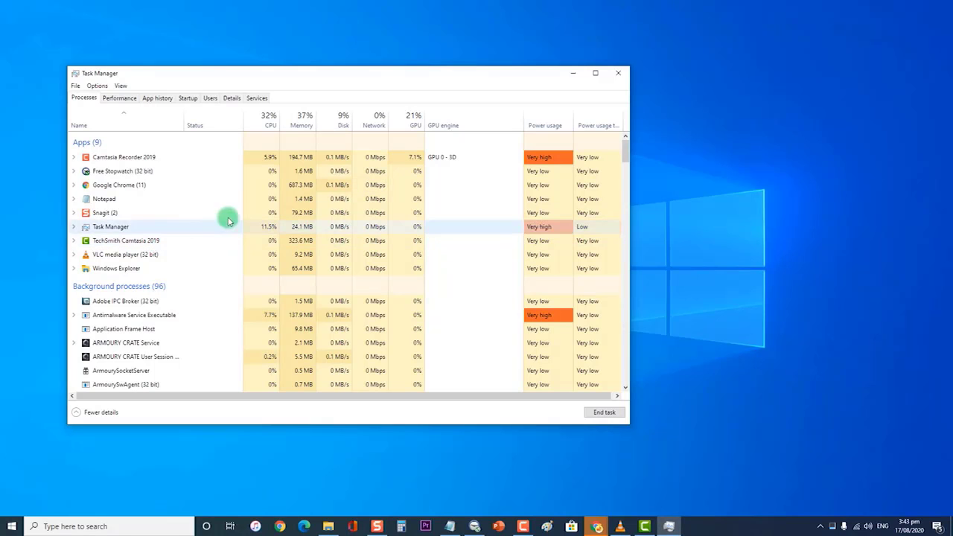
{"action": "left_click", "coordinate": [622, 75]}
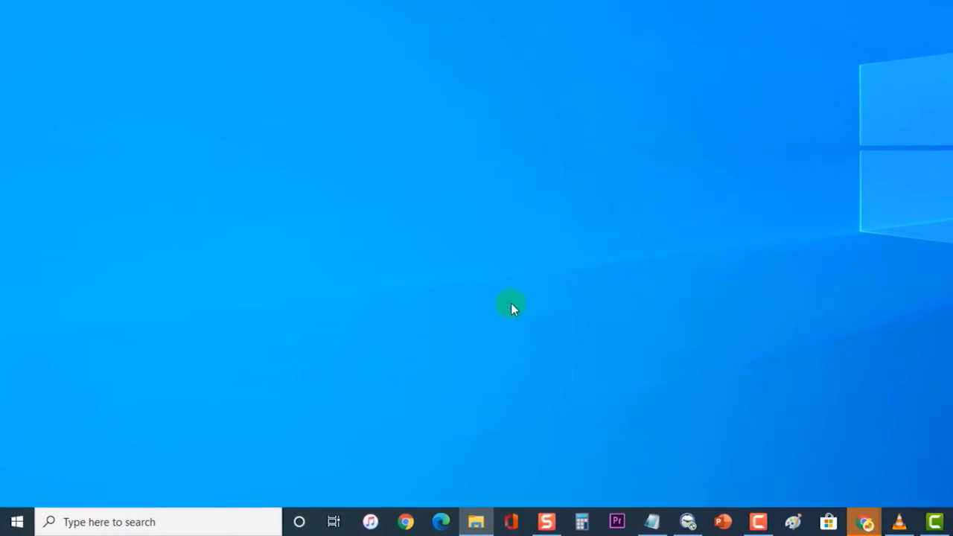
Step: Open the %appdata% Roaming folder from the Run box and maximize the Explorer window
{"action": "key", "text": "super+r"}
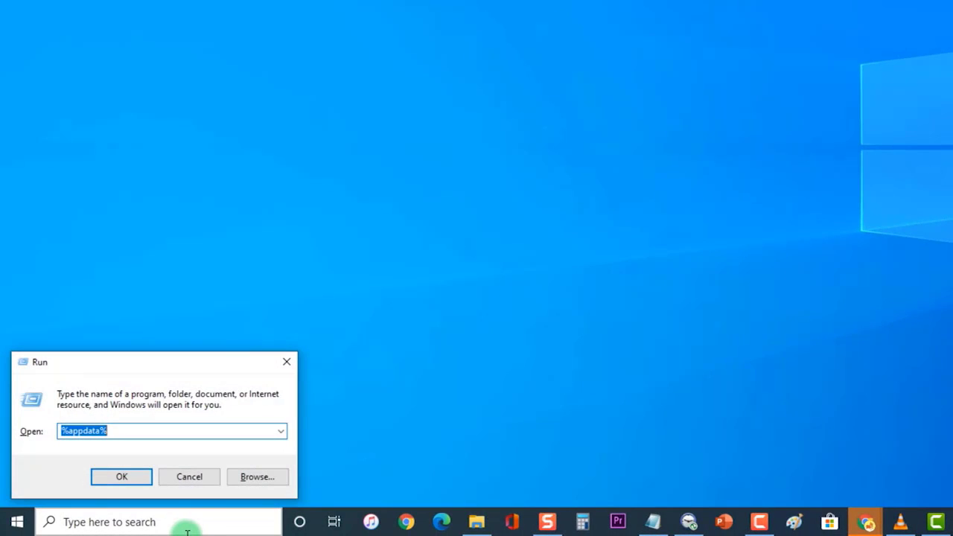
{"action": "left_click", "coordinate": [167, 428]}
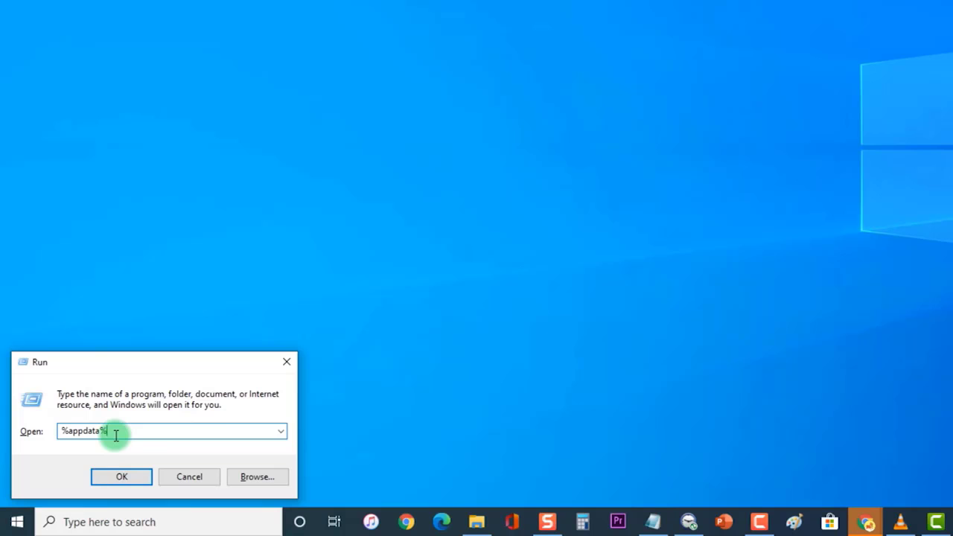
{"action": "left_click", "coordinate": [104, 478]}
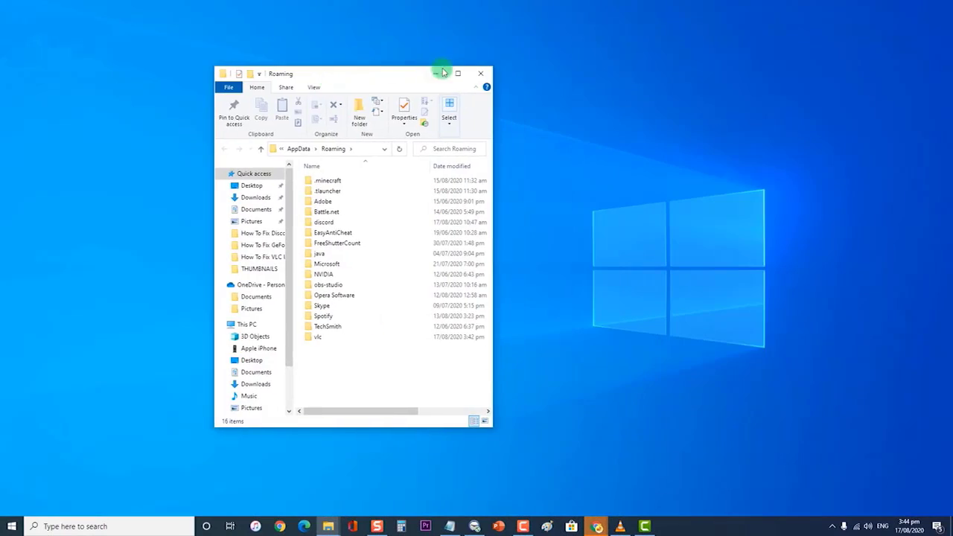
{"action": "left_click", "coordinate": [455, 72]}
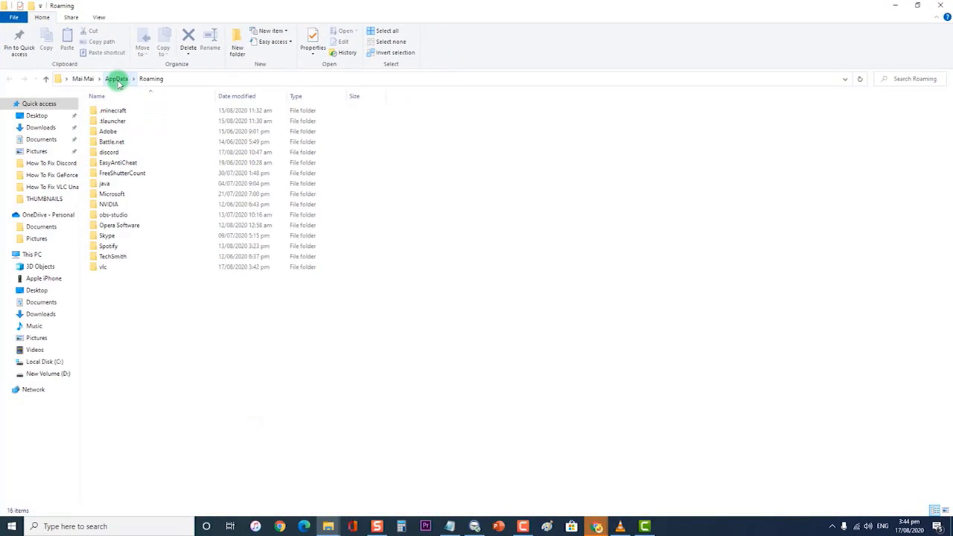
Step: Browse to AppData\Local\NVIDIA Corporation\NVIDIA GeForce Experience, inspect CefCache, then close Explorer
{"action": "left_click", "coordinate": [117, 80]}
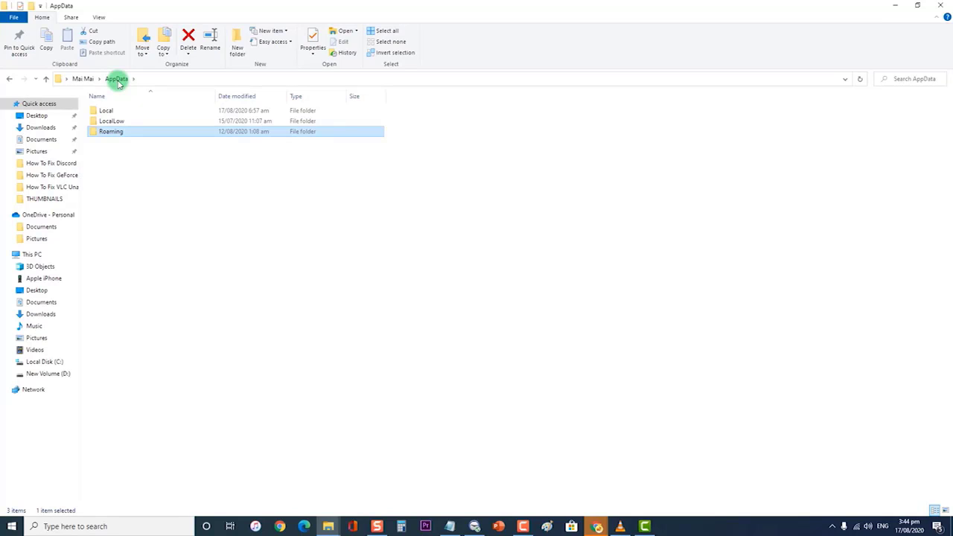
{"action": "double_click", "coordinate": [105, 111]}
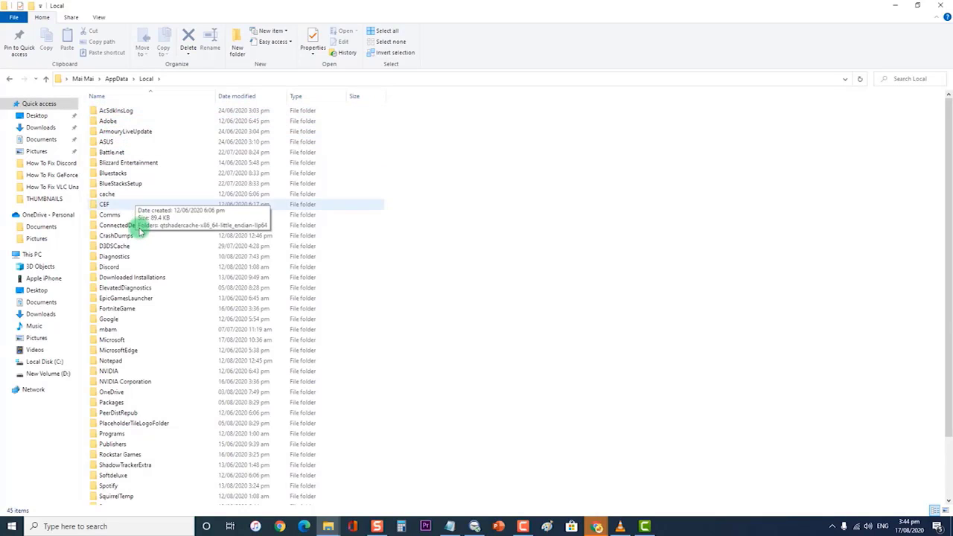
{"action": "double_click", "coordinate": [128, 384]}
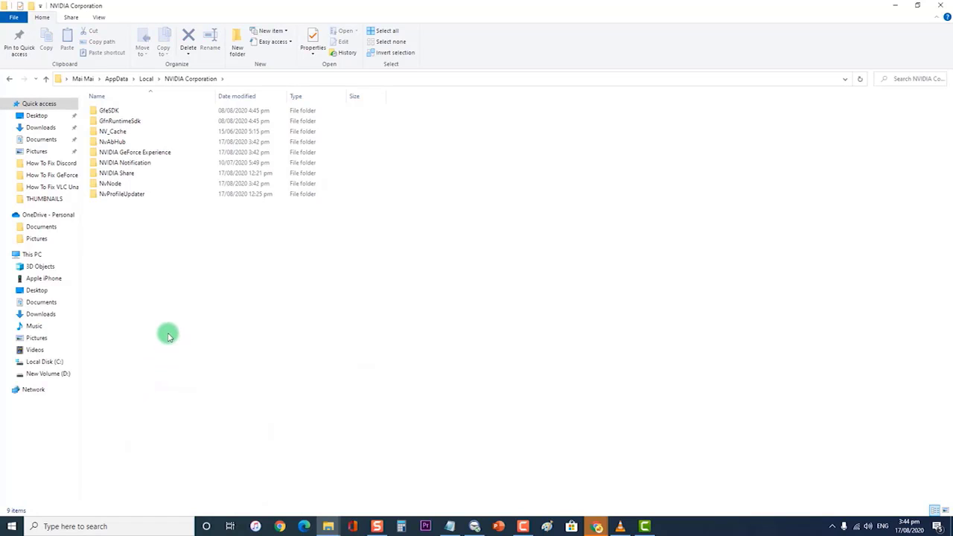
{"action": "double_click", "coordinate": [127, 152]}
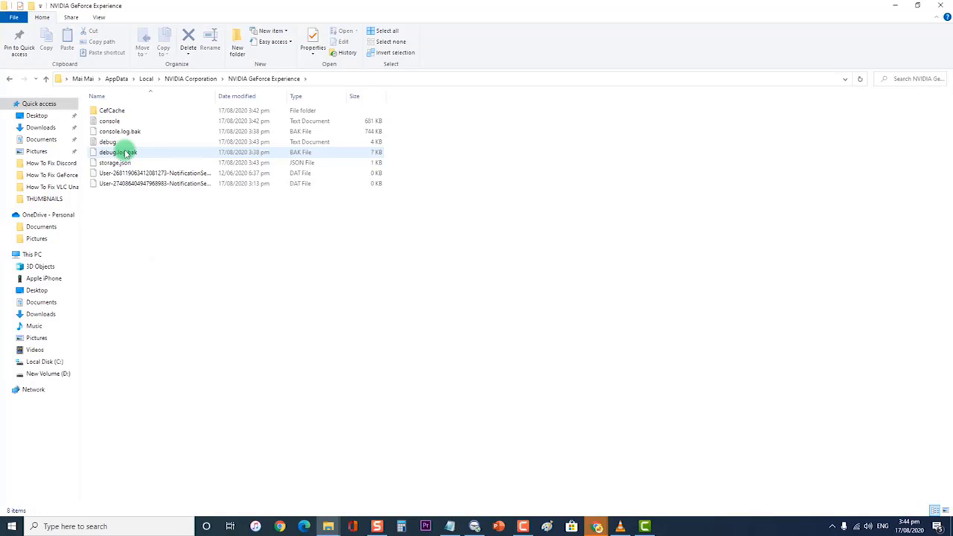
{"action": "right_click", "coordinate": [115, 112]}
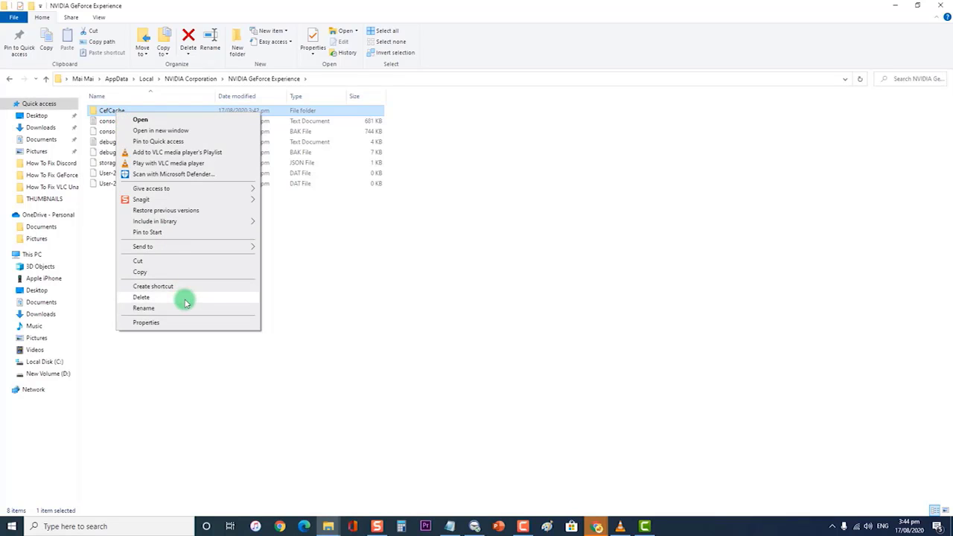
{"action": "left_click", "coordinate": [421, 286]}
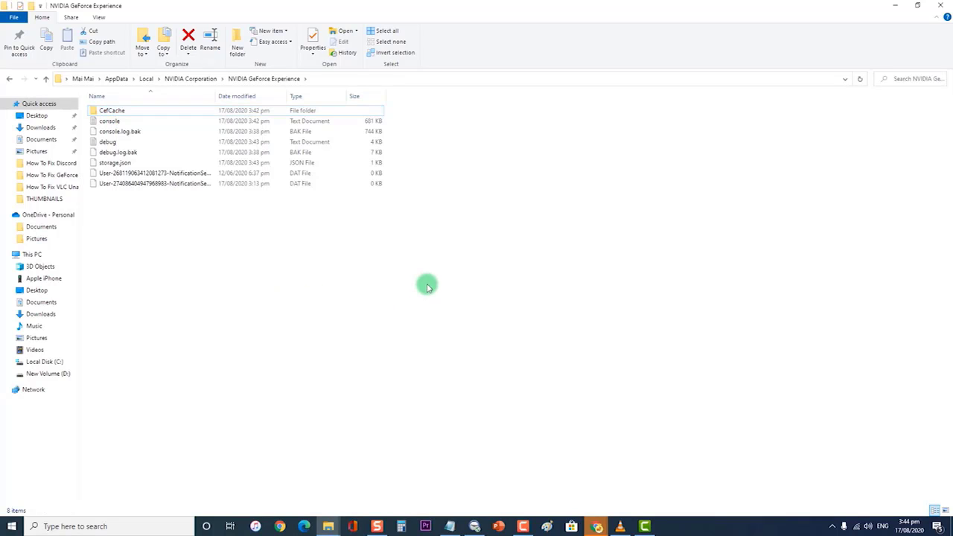
{"action": "left_click", "coordinate": [939, 6]}
{"action": "left_click", "coordinate": [11, 526]}
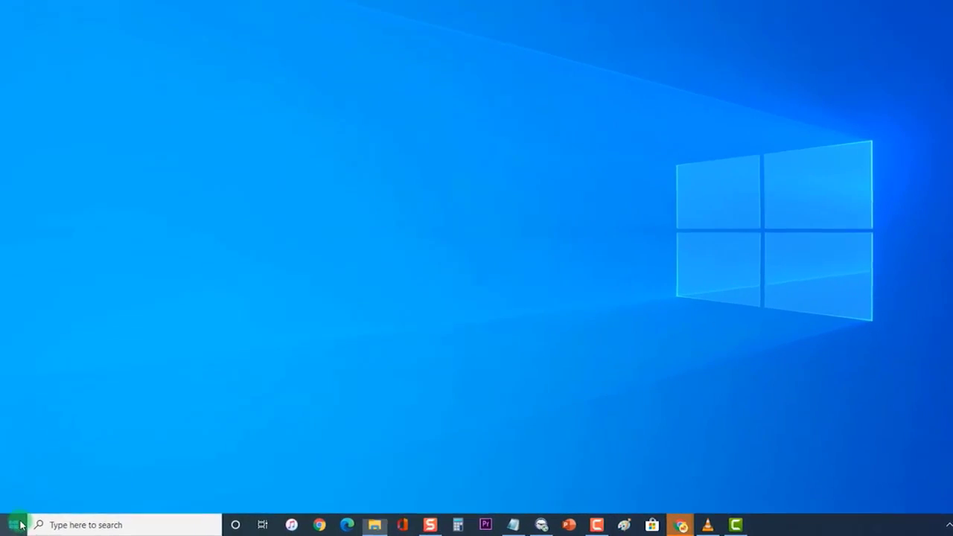
{"action": "left_click", "coordinate": [12, 505]}
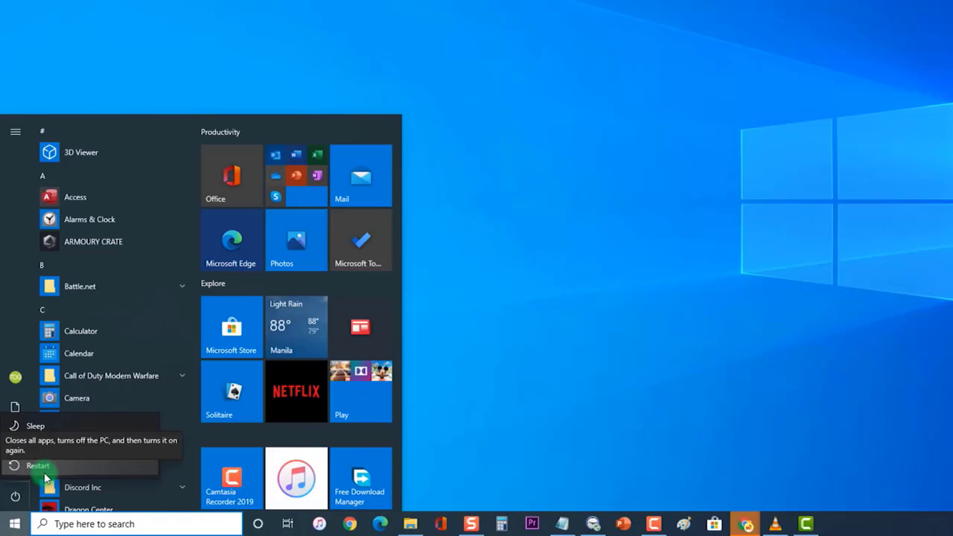
{"action": "left_click", "coordinate": [623, 251]}
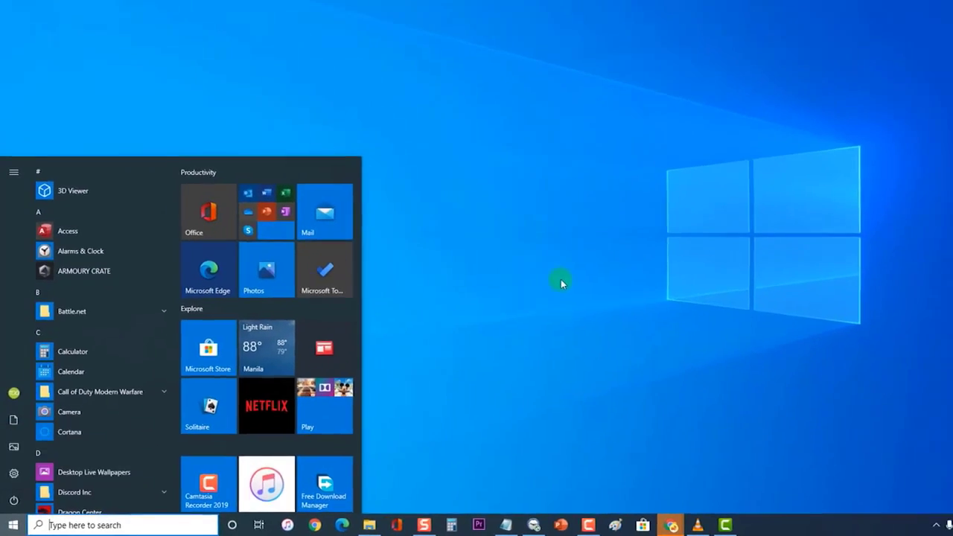
{"action": "left_click", "coordinate": [562, 283]}
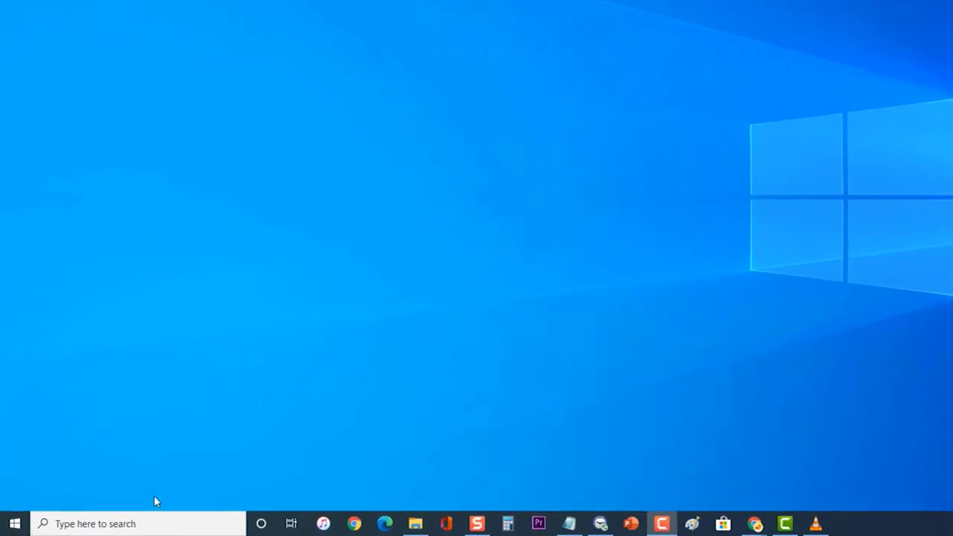
Step: Replace the Run box entry with appwiz.cpl to open Programs and Features
{"action": "key", "text": "super+r"}
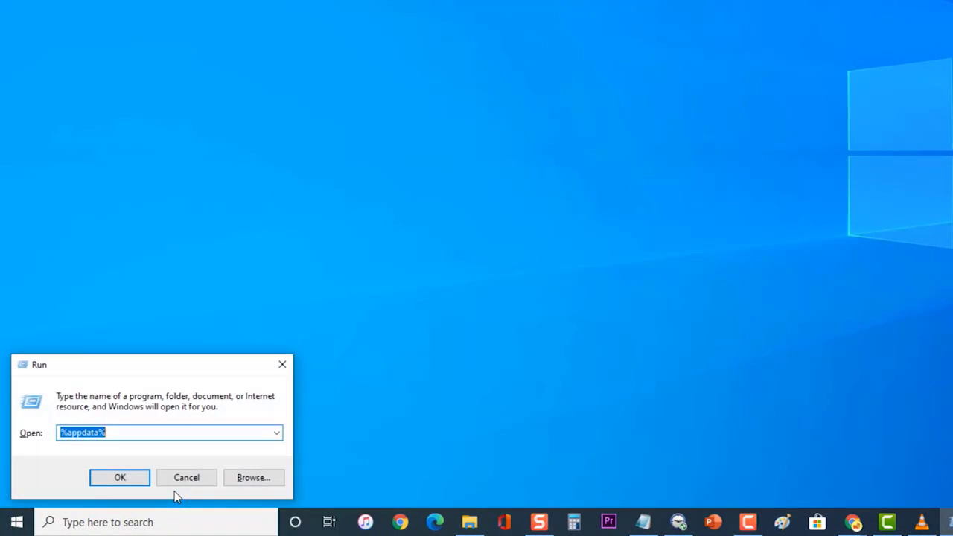
{"action": "left_click", "coordinate": [169, 437]}
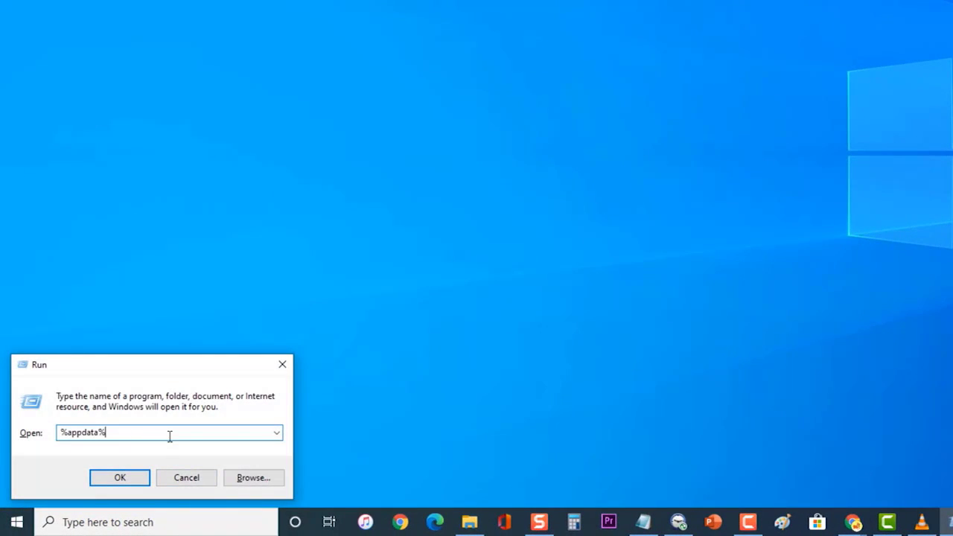
{"action": "key", "text": "BackSpace"}
{"action": "key", "text": "BackSpace"}
{"action": "key", "text": "BackSpace"}
{"action": "key", "text": "BackSpace"}
{"action": "key", "text": "BackSpace"}
{"action": "key", "text": "BackSpace"}
{"action": "key", "text": "BackSpace"}
{"action": "key", "text": "BackSpace"}
{"action": "key", "text": "BackSpace"}
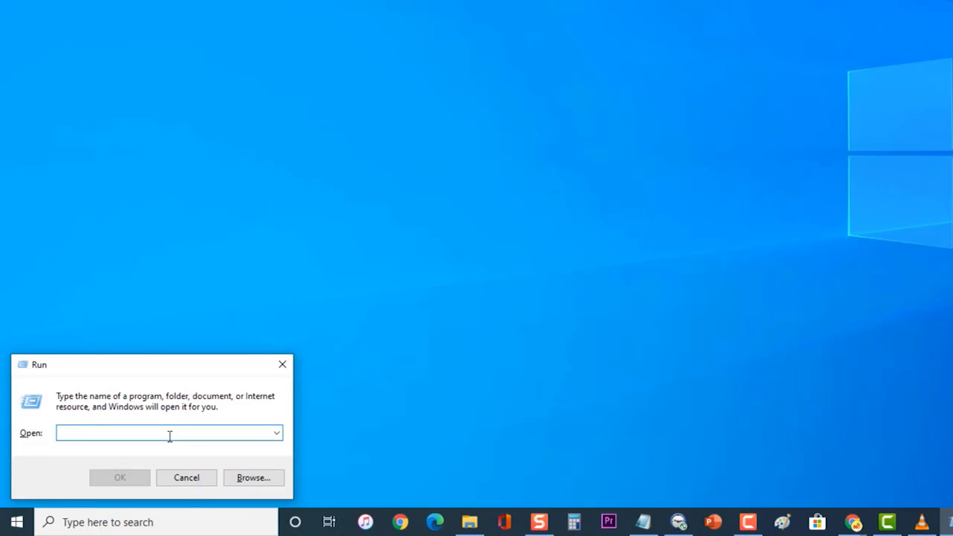
{"action": "type", "text": "app"}
{"action": "key", "text": "Down"}
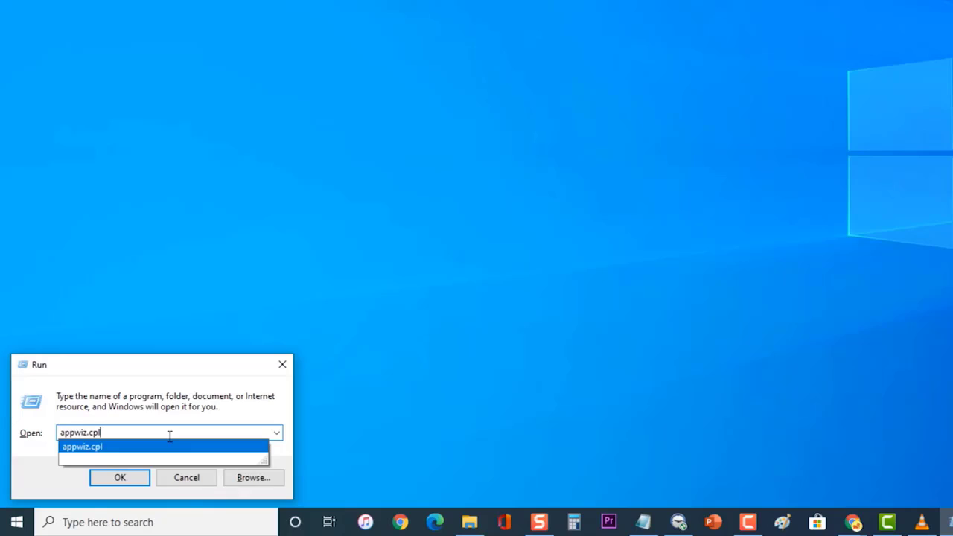
{"action": "key", "text": "Return"}
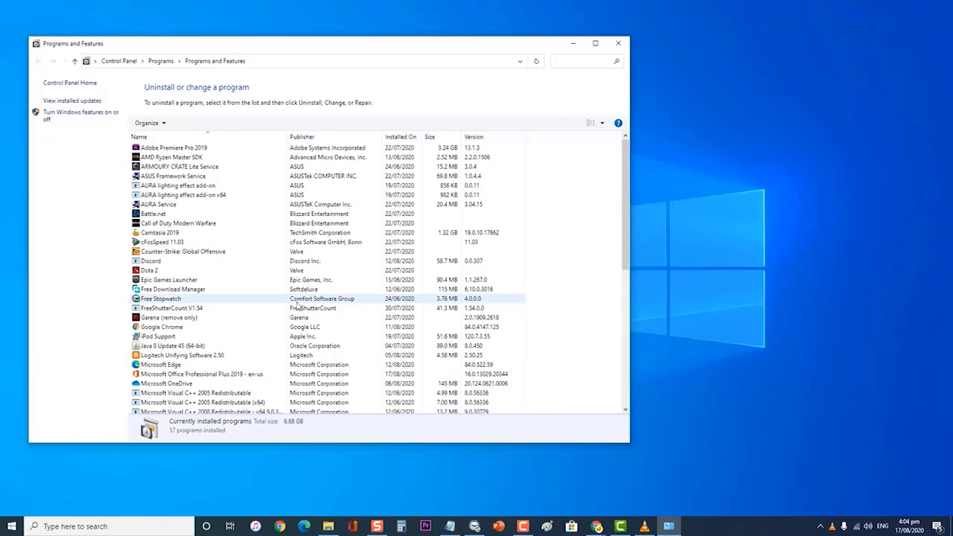
Step: Uninstall NVIDIA GeForce Experience 3.20.4.14 from the installed programs list
{"action": "scroll", "coordinate": [297, 305], "scroll_direction": "down", "scroll_amount": 9}
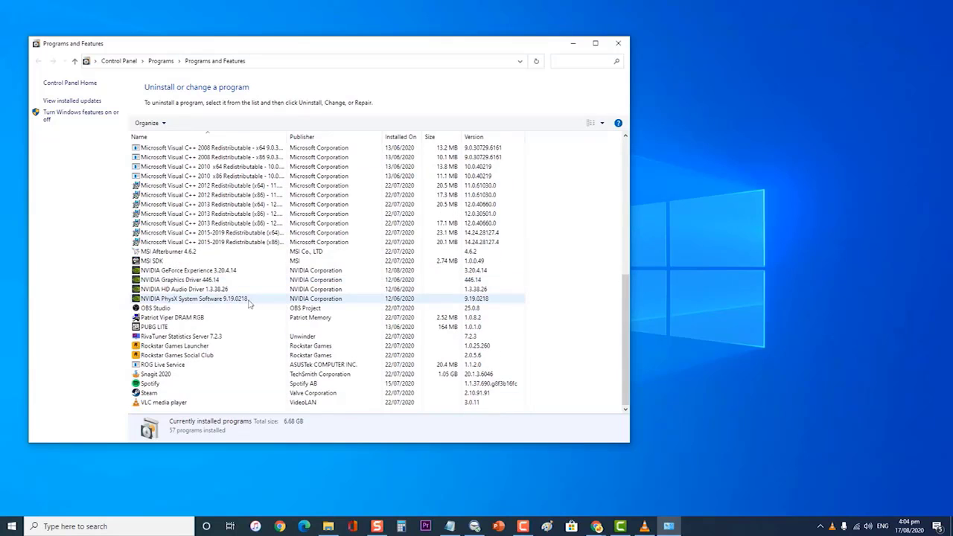
{"action": "left_click", "coordinate": [221, 273]}
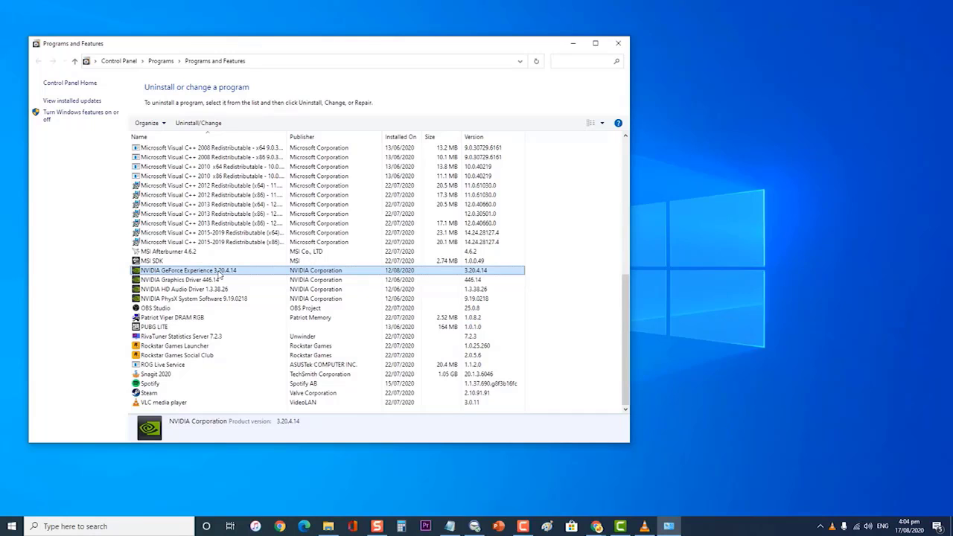
{"action": "right_click", "coordinate": [233, 274]}
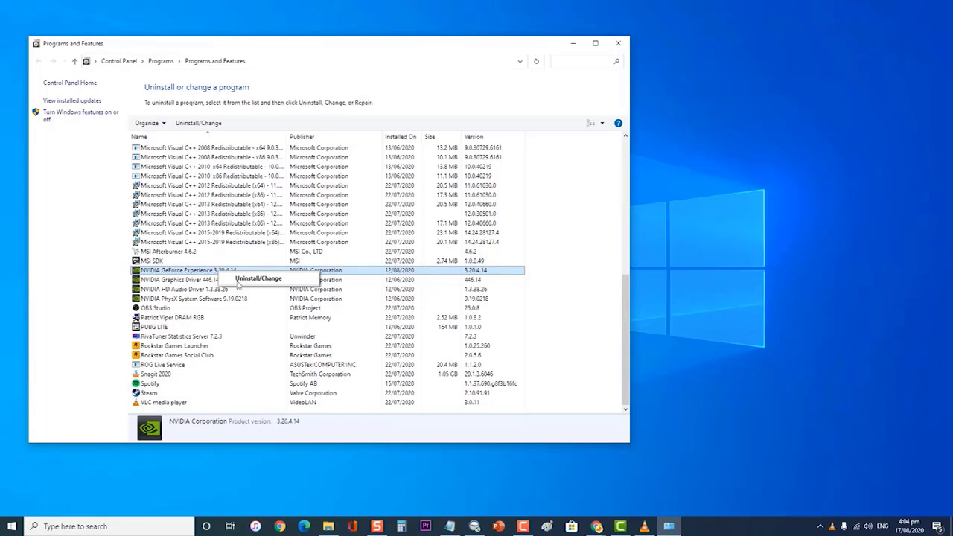
{"action": "left_click", "coordinate": [261, 337]}
{"action": "left_click", "coordinate": [261, 336]}
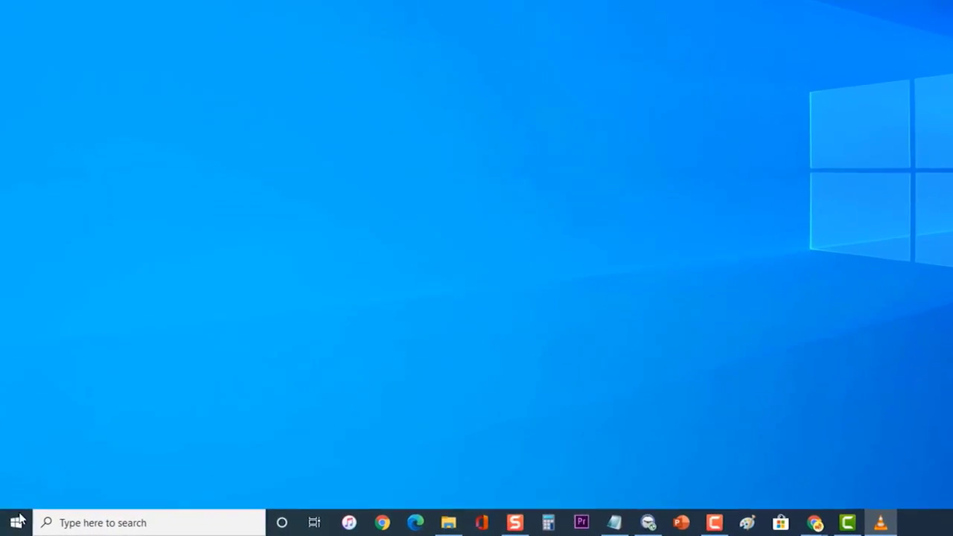
Step: Restart the computer from the Start menu's power options
{"action": "left_click", "coordinate": [12, 526]}
{"action": "left_click", "coordinate": [18, 492]}
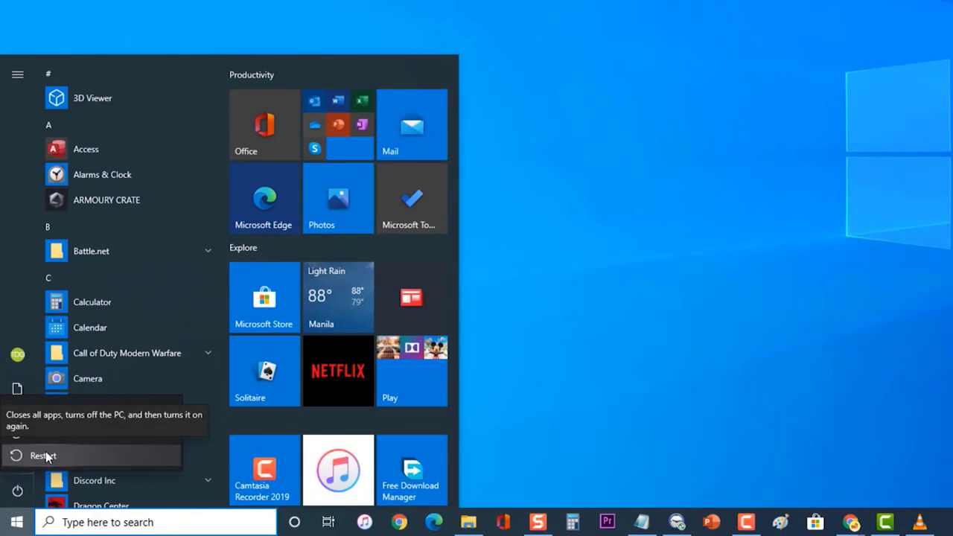
{"action": "left_click", "coordinate": [551, 341]}
{"action": "left_click", "coordinate": [551, 341]}
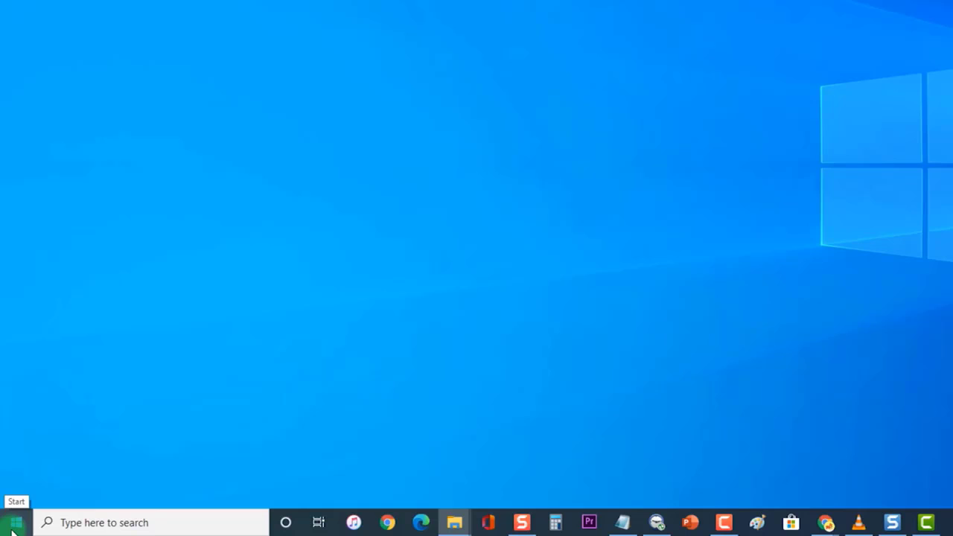
Step: Switch Defender's Real-time protection Off under Virus & threat protection, then close Security and Settings
{"action": "left_click", "coordinate": [13, 527]}
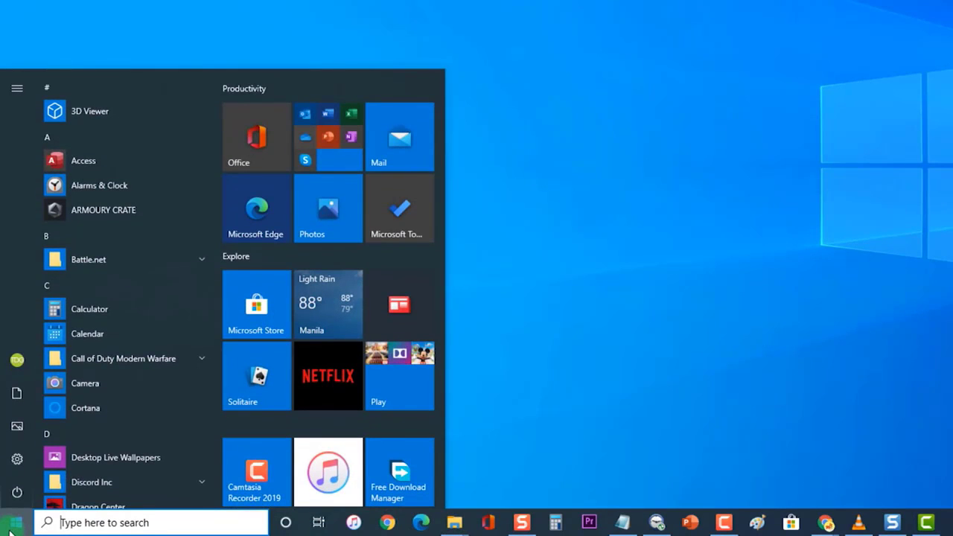
{"action": "left_click", "coordinate": [17, 469]}
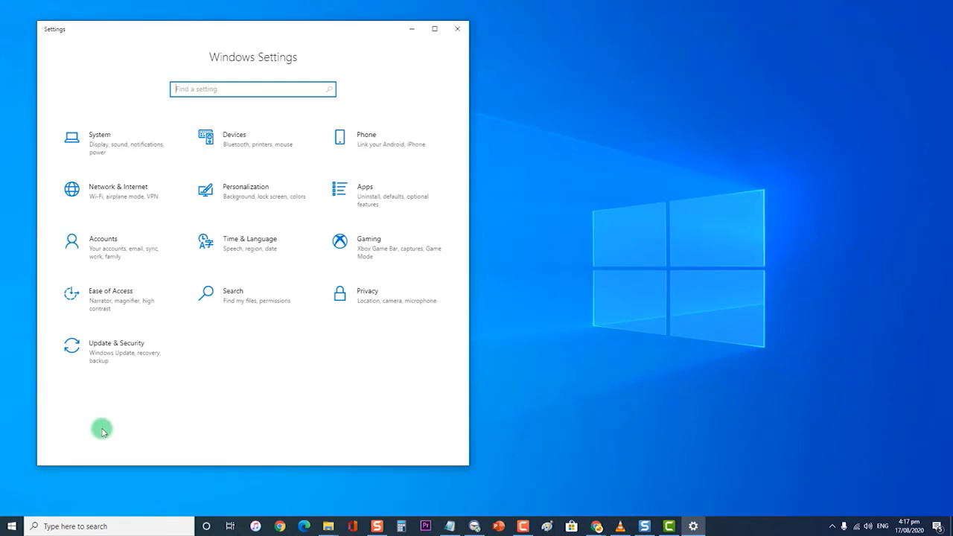
{"action": "left_click", "coordinate": [114, 369]}
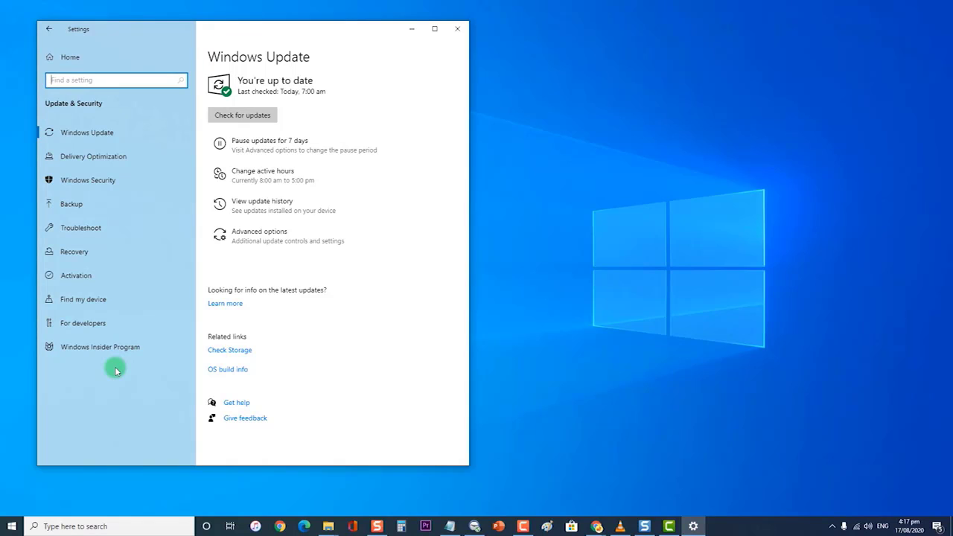
{"action": "left_click", "coordinate": [112, 190]}
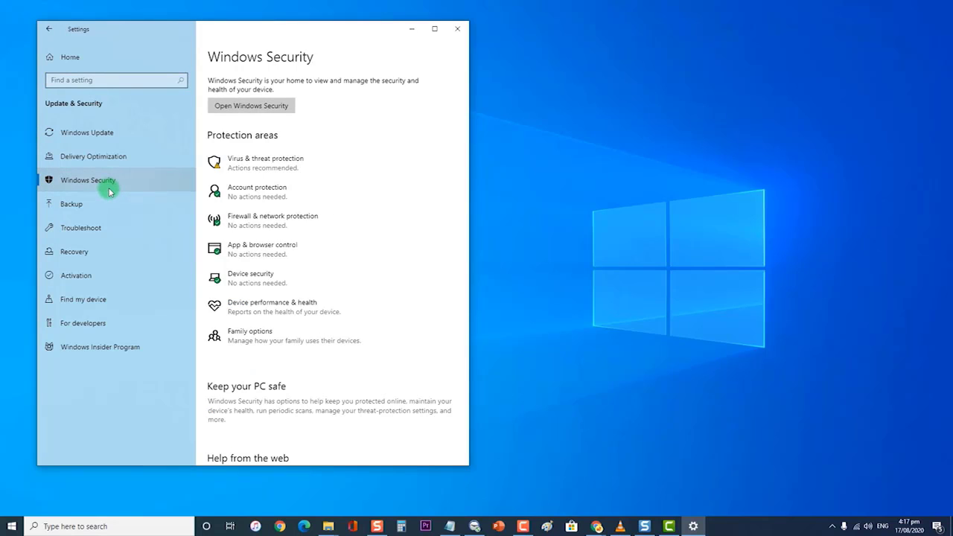
{"action": "left_click", "coordinate": [244, 170]}
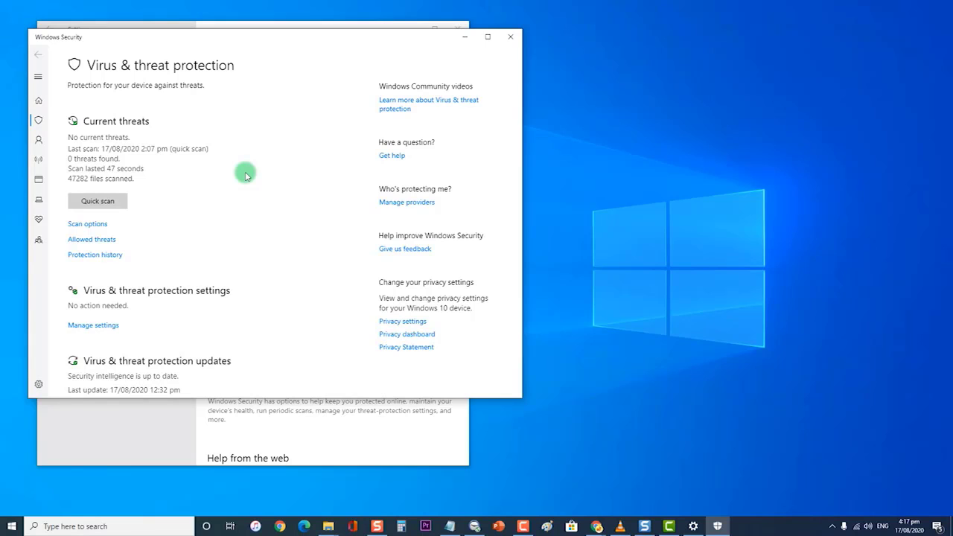
{"action": "left_click", "coordinate": [97, 325]}
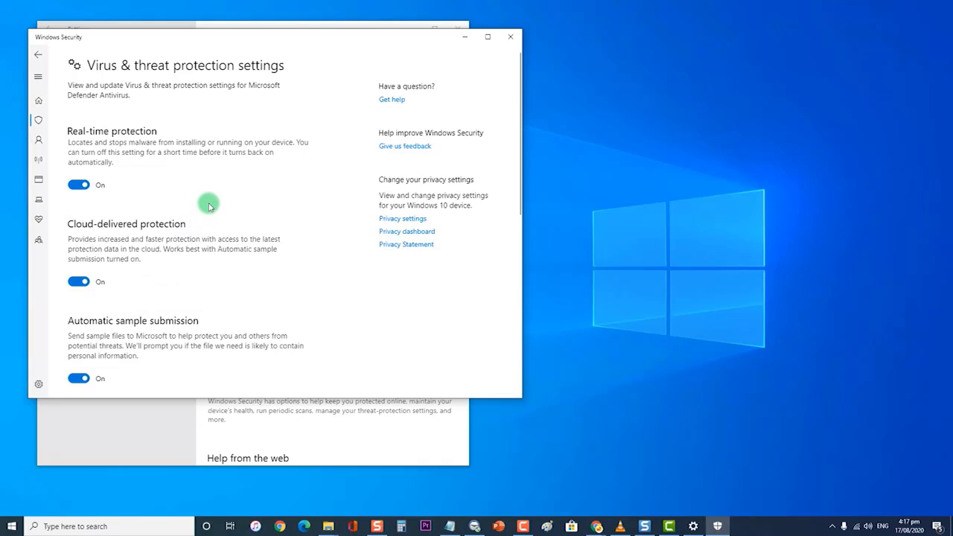
{"action": "left_click", "coordinate": [78, 184]}
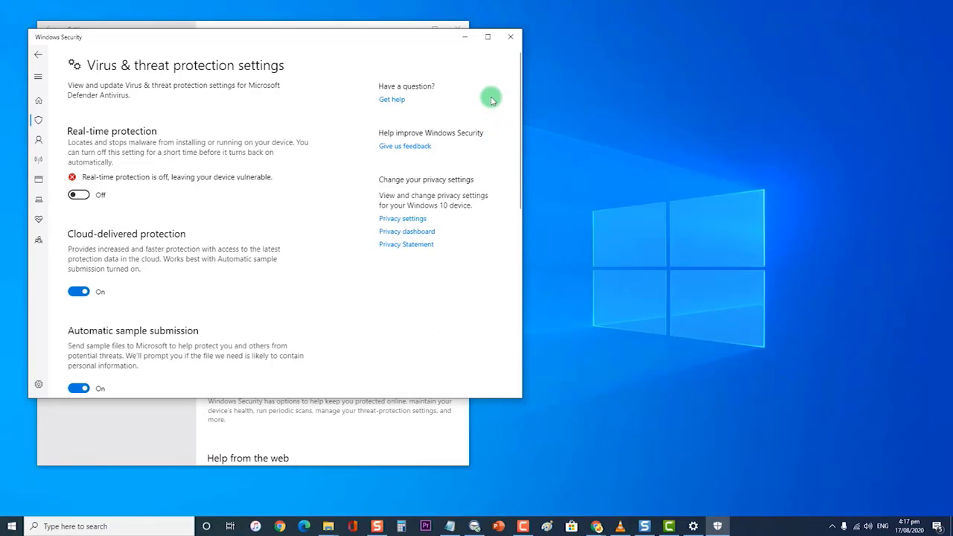
{"action": "left_click", "coordinate": [513, 38]}
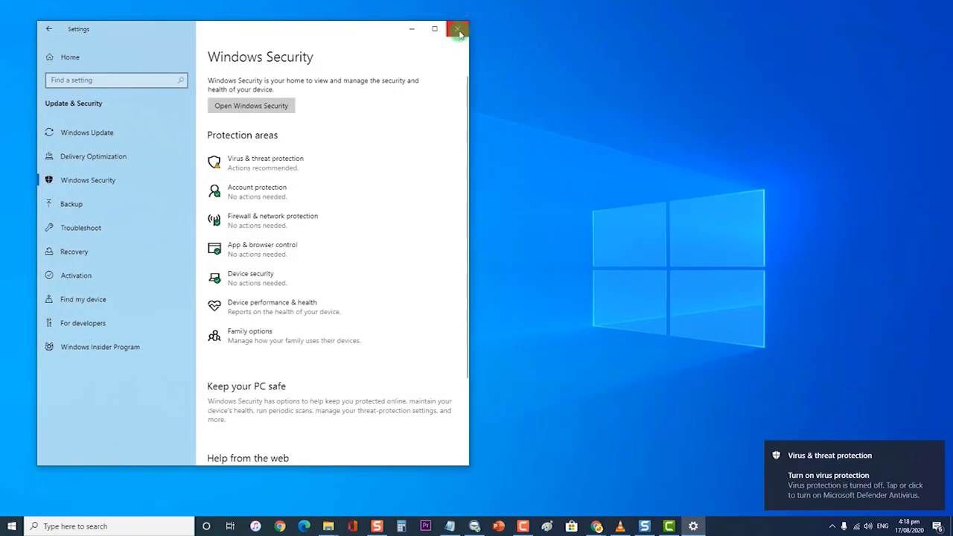
{"action": "left_click", "coordinate": [460, 31]}
Step: Dismiss the protection notification and reopen Settings at Update & Security > Windows Security
{"action": "left_click", "coordinate": [931, 454]}
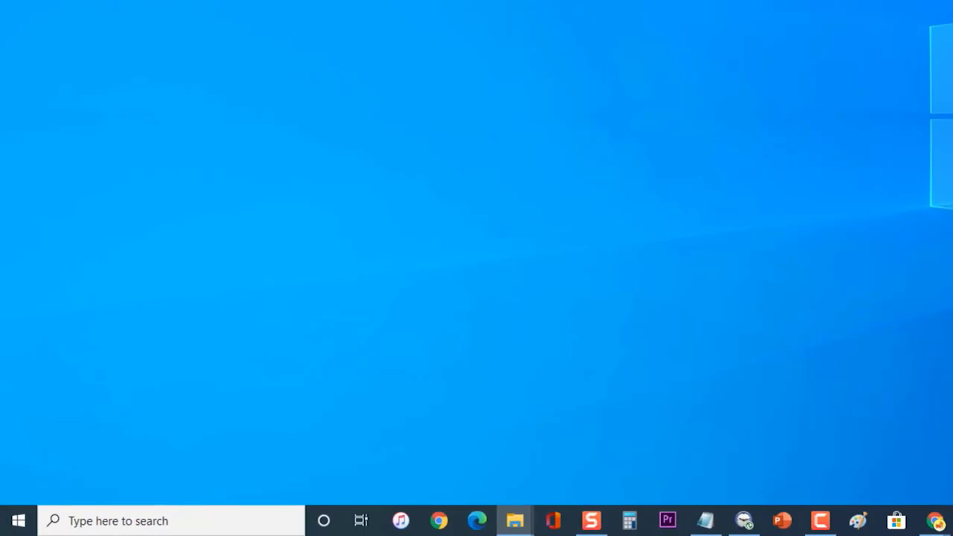
{"action": "left_click", "coordinate": [15, 525]}
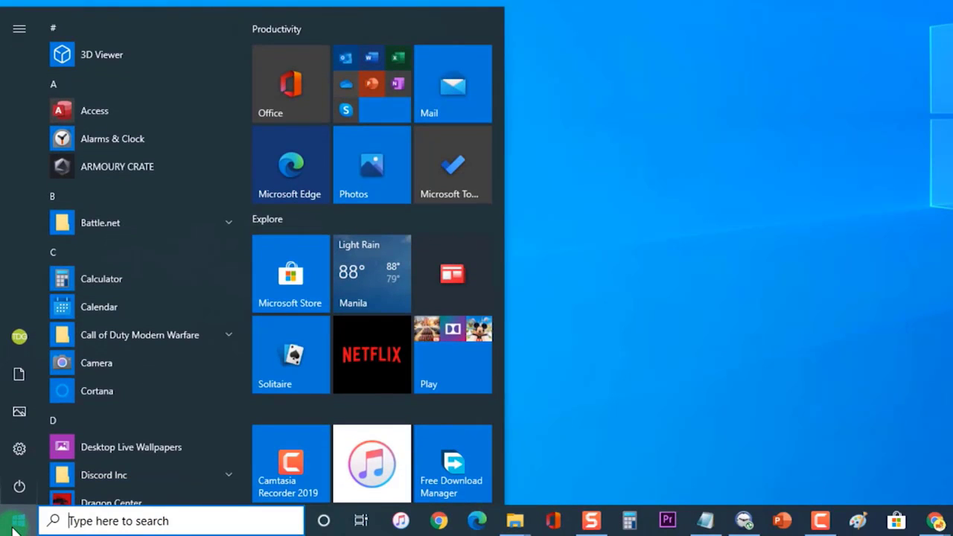
{"action": "left_click", "coordinate": [20, 460]}
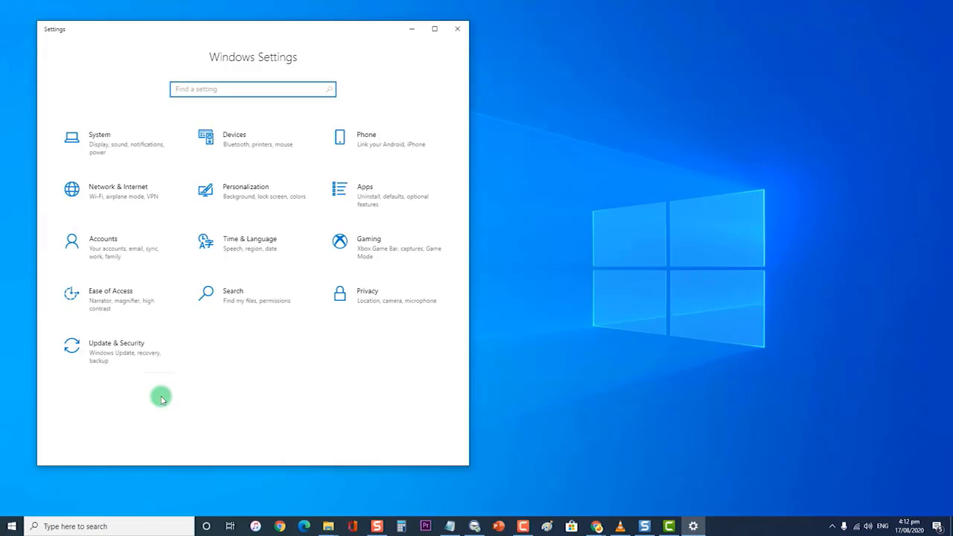
{"action": "left_click", "coordinate": [124, 351]}
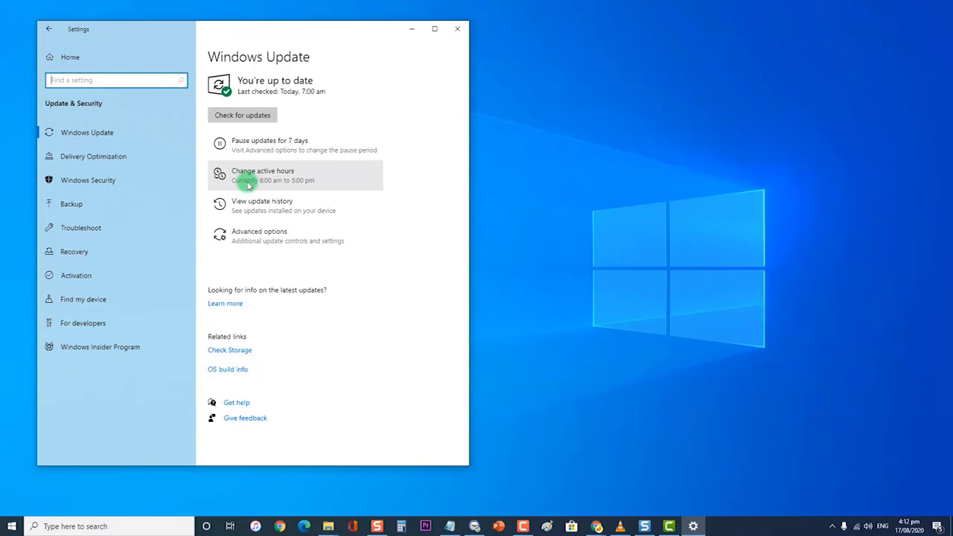
{"action": "left_click", "coordinate": [124, 183]}
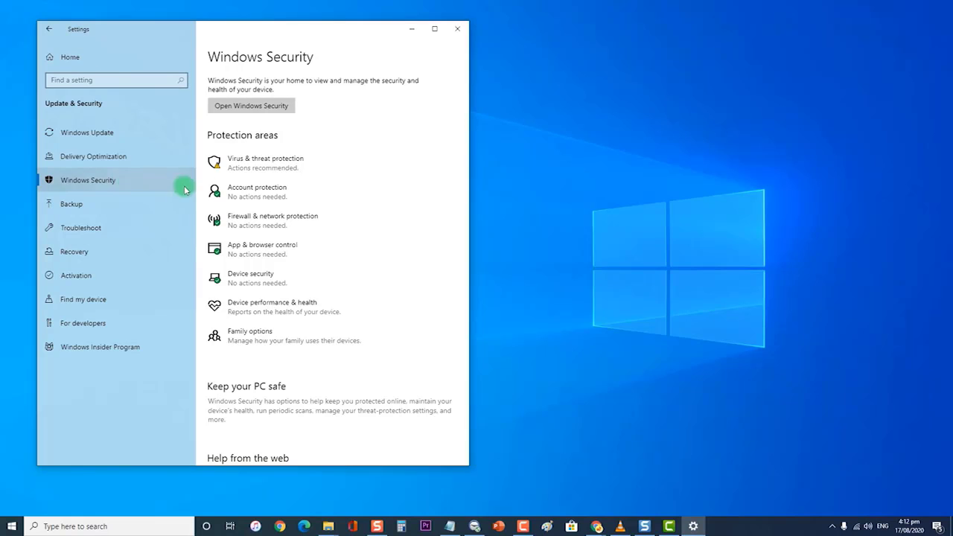
Step: Turn Microsoft Defender Firewall Off for the Public network, then close both windows
{"action": "left_click", "coordinate": [254, 221]}
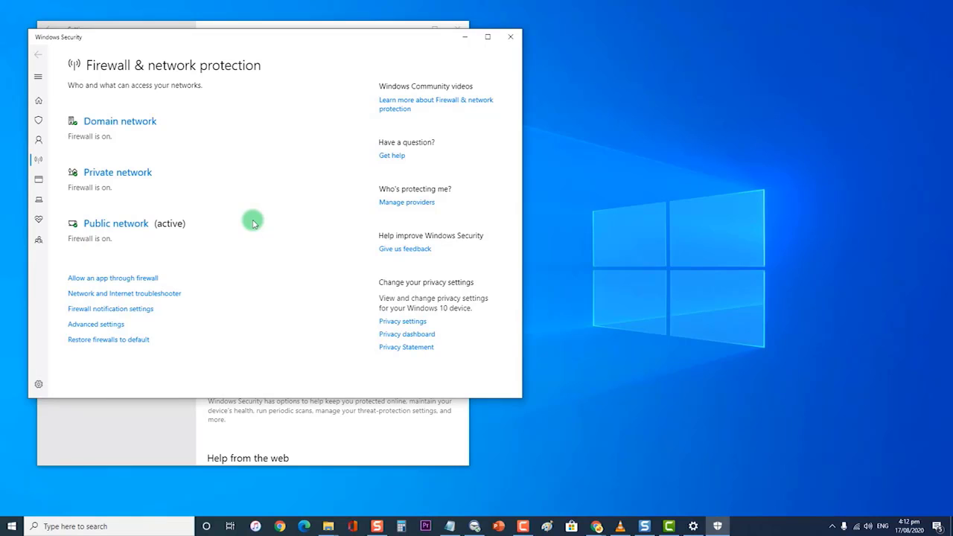
{"action": "left_click", "coordinate": [82, 222]}
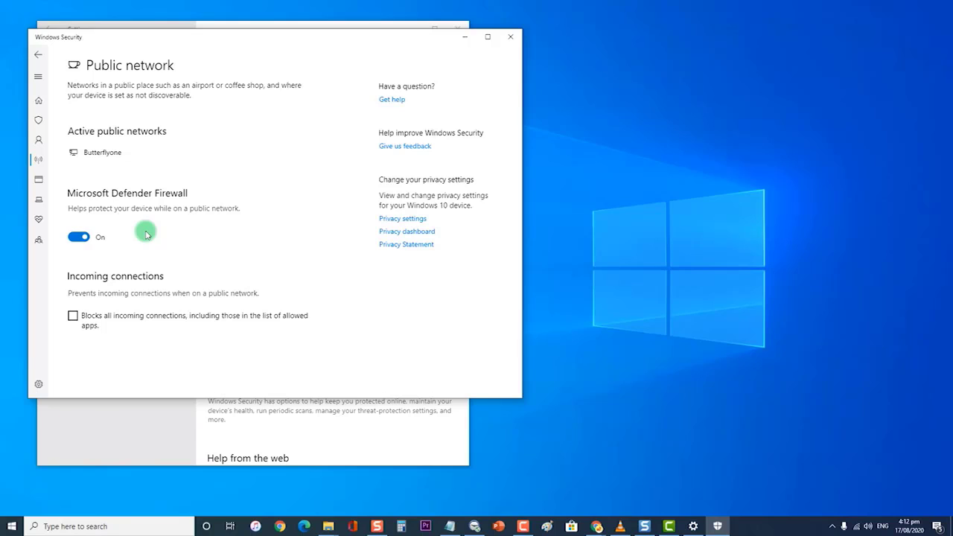
{"action": "left_click", "coordinate": [77, 238]}
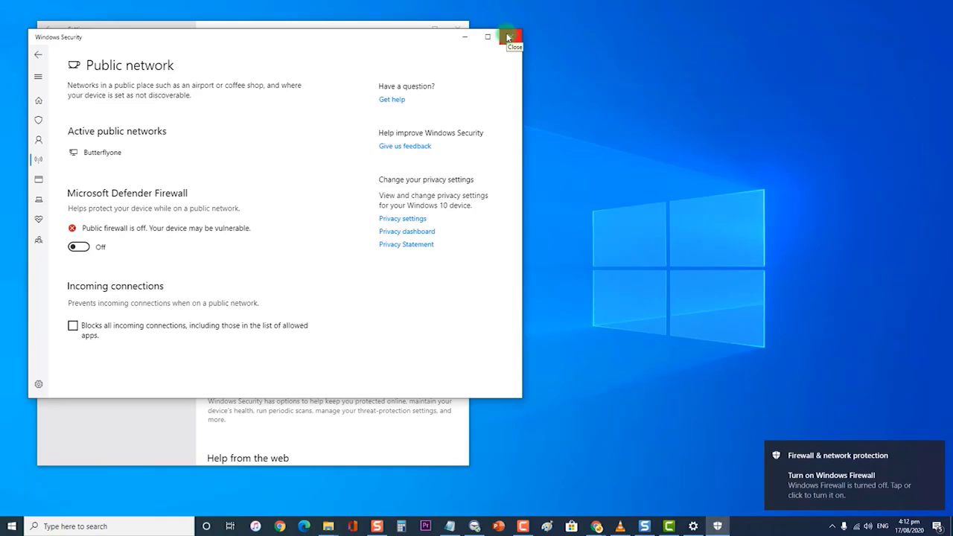
{"action": "left_click", "coordinate": [509, 37]}
{"action": "left_click", "coordinate": [457, 29]}
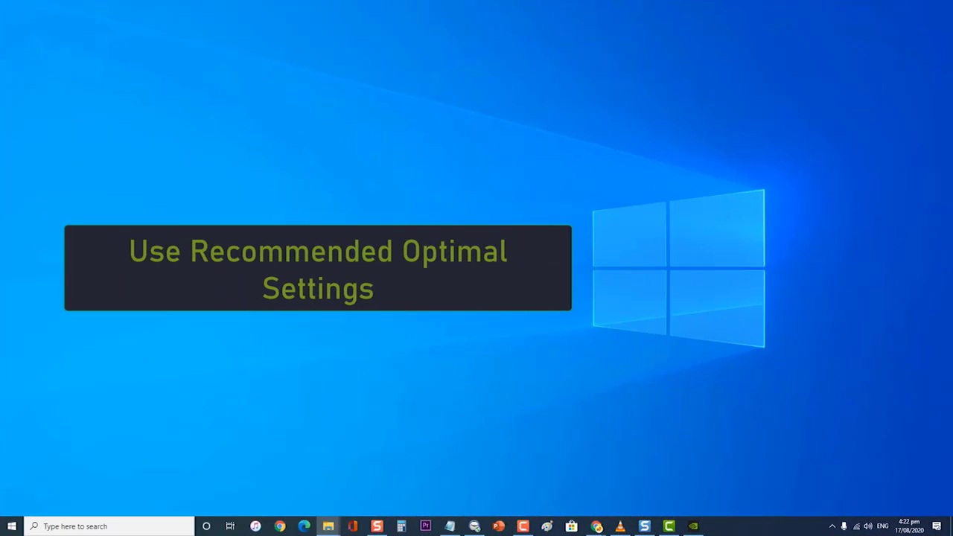
Step: Toggle 'Automatically optimize newly added games' in GeForce Experience's Games settings, then close the app
{"action": "left_click", "coordinate": [693, 525]}
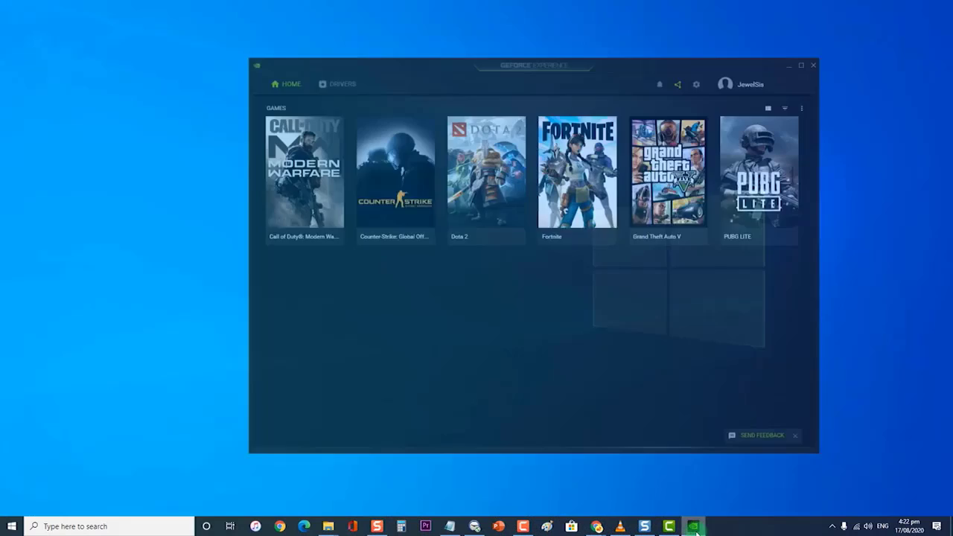
{"action": "left_click_drag", "start_coordinate": [632, 36], "coordinate": [589, 46]}
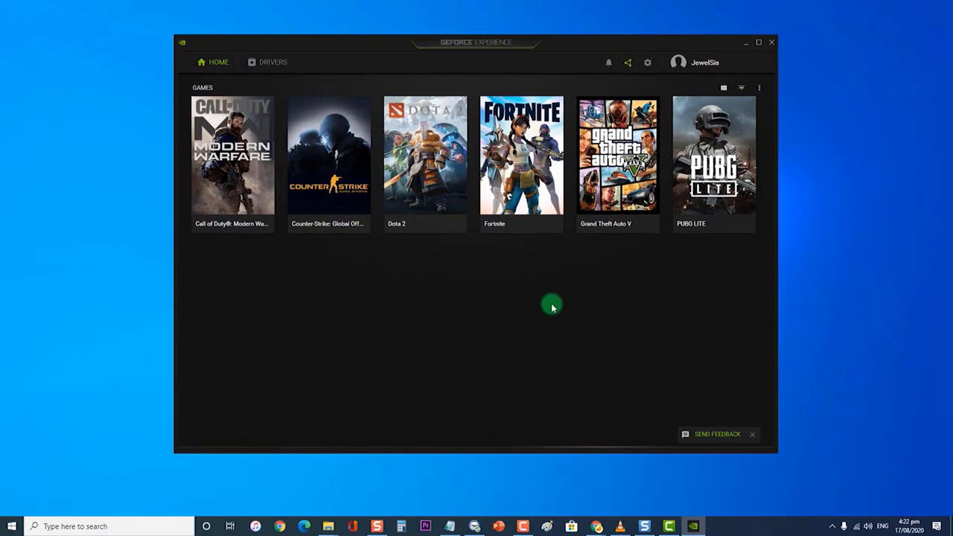
{"action": "left_click", "coordinate": [648, 64]}
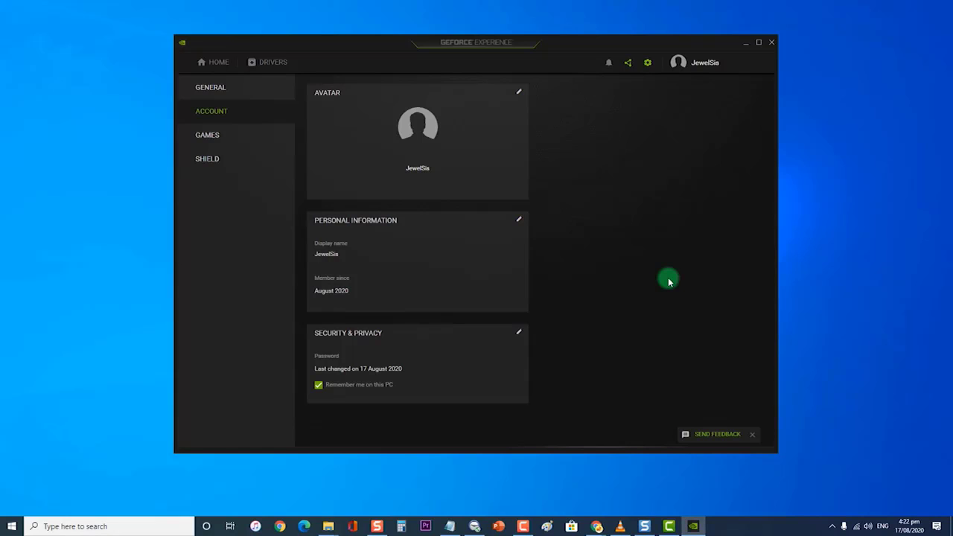
{"action": "left_click", "coordinate": [218, 138]}
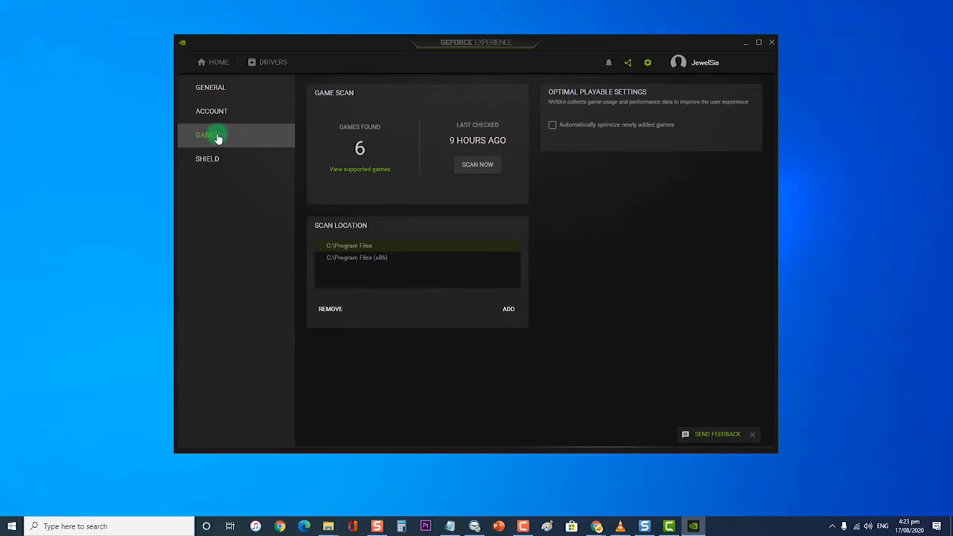
{"action": "left_click", "coordinate": [552, 127]}
{"action": "left_click", "coordinate": [772, 42]}
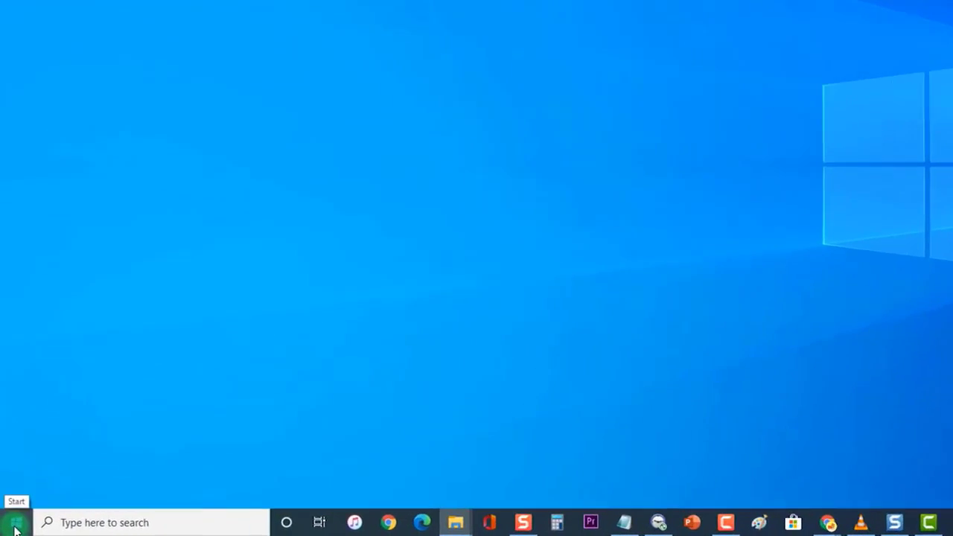
Step: Restart Windows from the Start menu's power button
{"action": "left_click", "coordinate": [12, 527]}
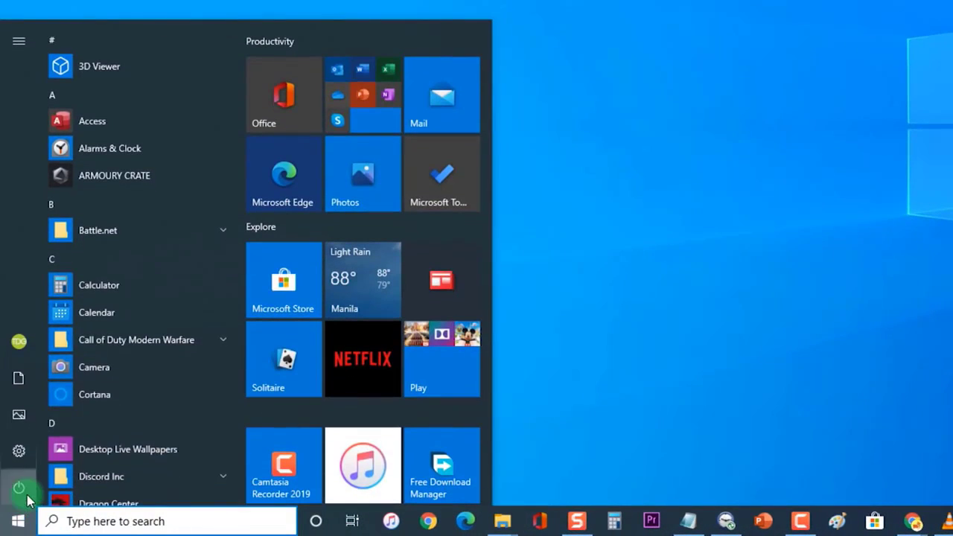
{"action": "left_click", "coordinate": [18, 488]}
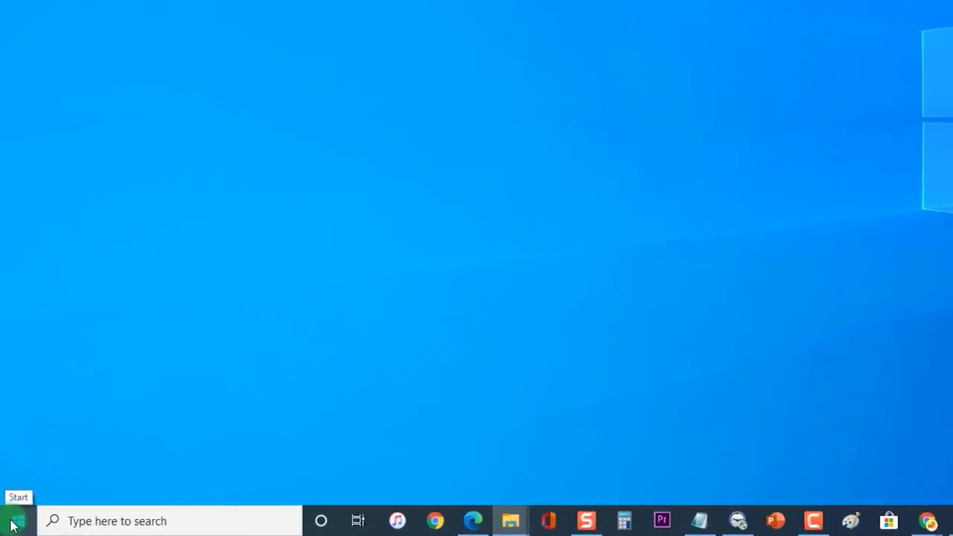
Step: Launch System Configuration by running msconfig from the Win+X Run box
{"action": "right_click", "coordinate": [12, 526]}
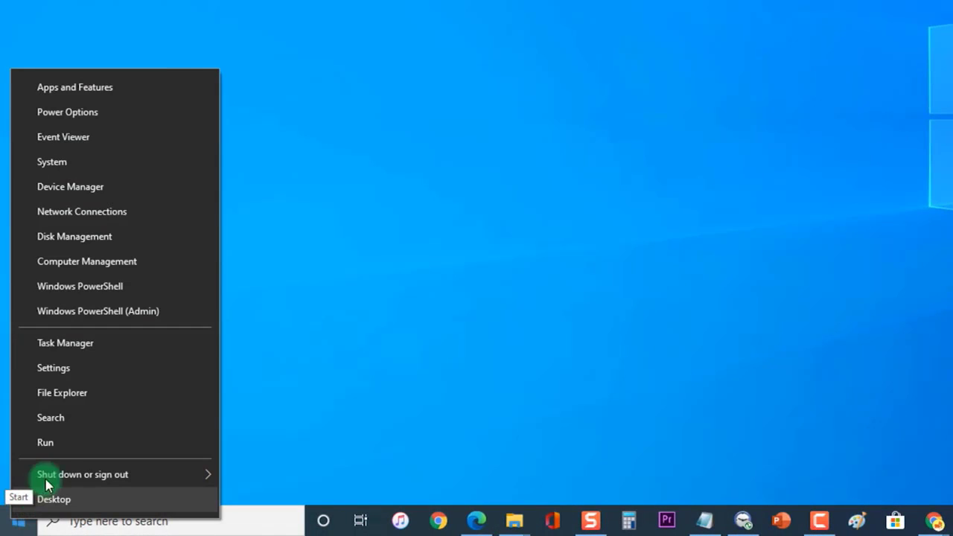
{"action": "left_click", "coordinate": [59, 446]}
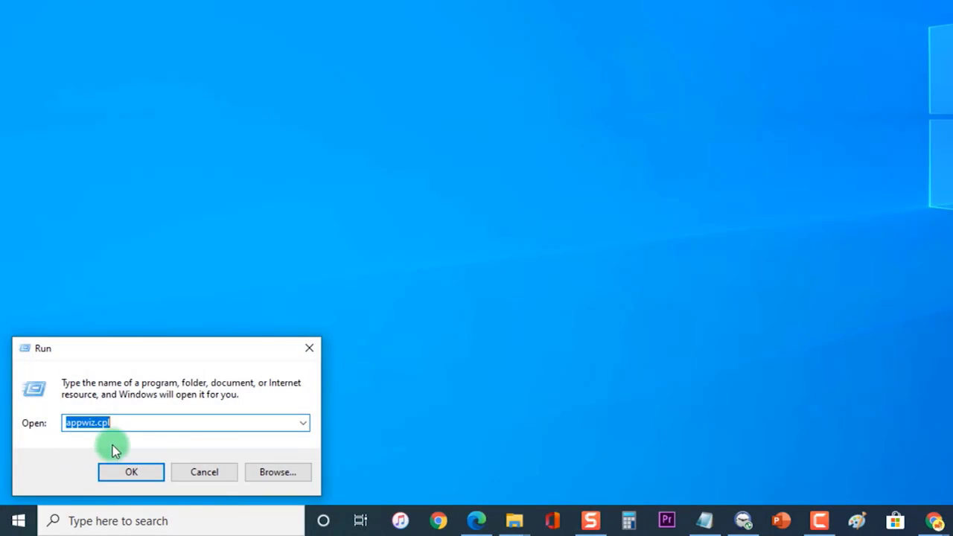
{"action": "left_click", "coordinate": [172, 422]}
{"action": "left_click_drag", "start_coordinate": [172, 421], "coordinate": [2, 433]}
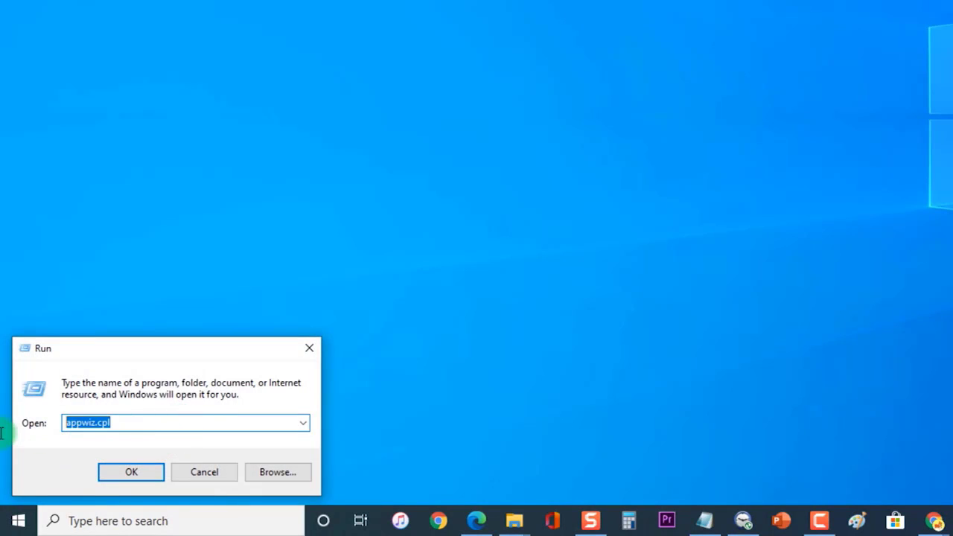
{"action": "type", "text": "msconfig"}
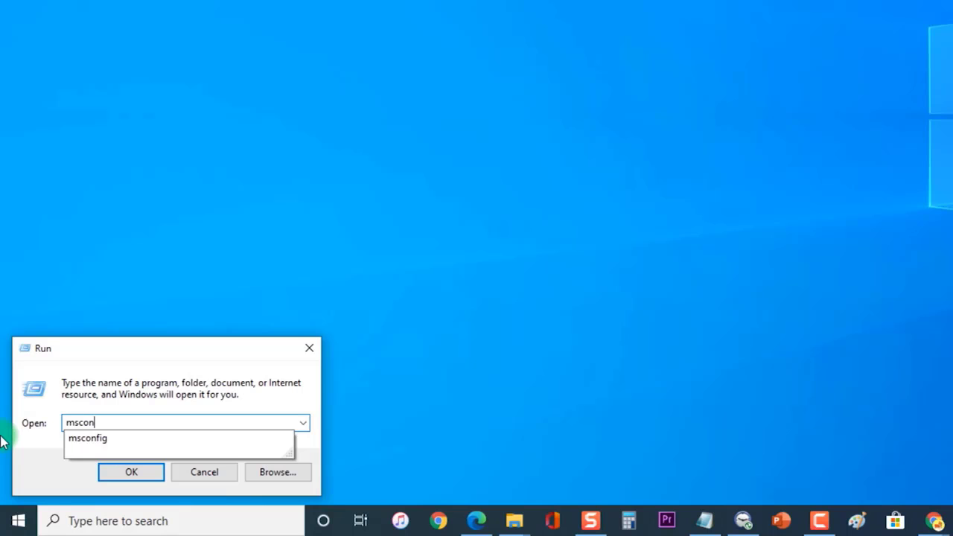
{"action": "left_click", "coordinate": [128, 471]}
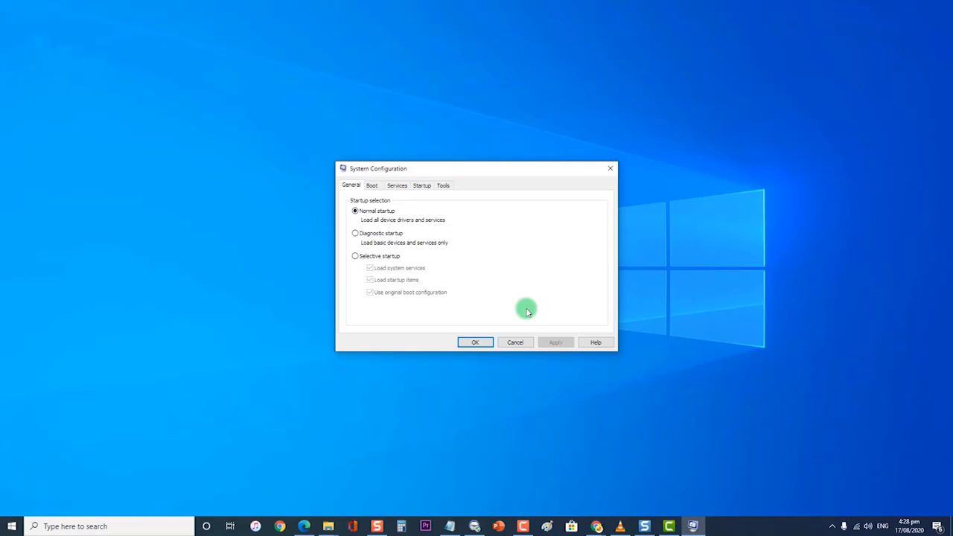
Step: Enable Safe boot with the Minimal option on the Boot tab, confirm, and close
{"action": "left_click", "coordinate": [372, 186]}
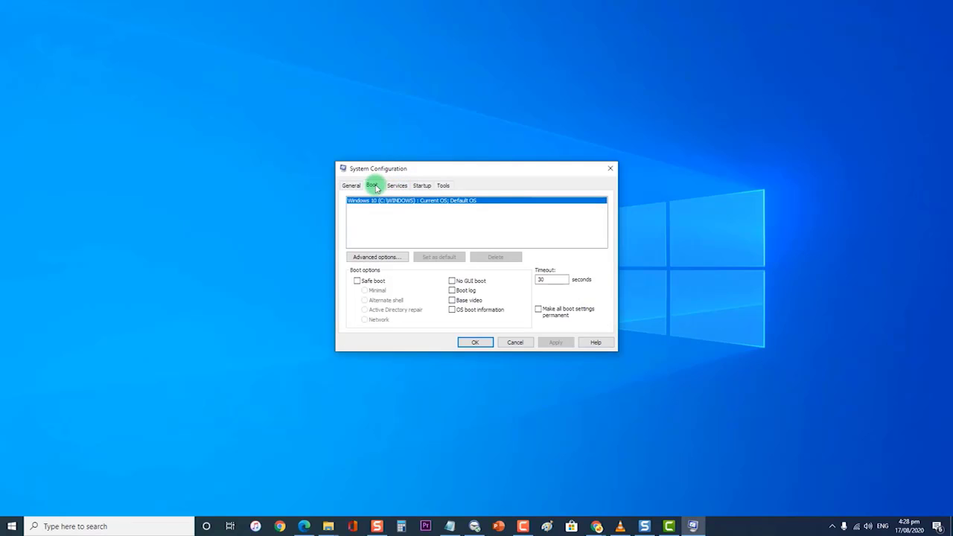
{"action": "left_click", "coordinate": [357, 281]}
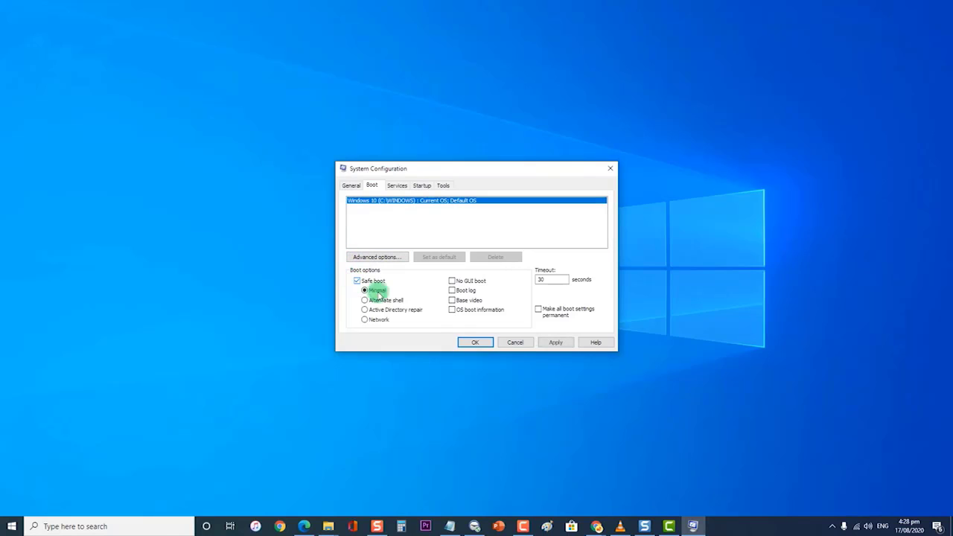
{"action": "left_click", "coordinate": [484, 345]}
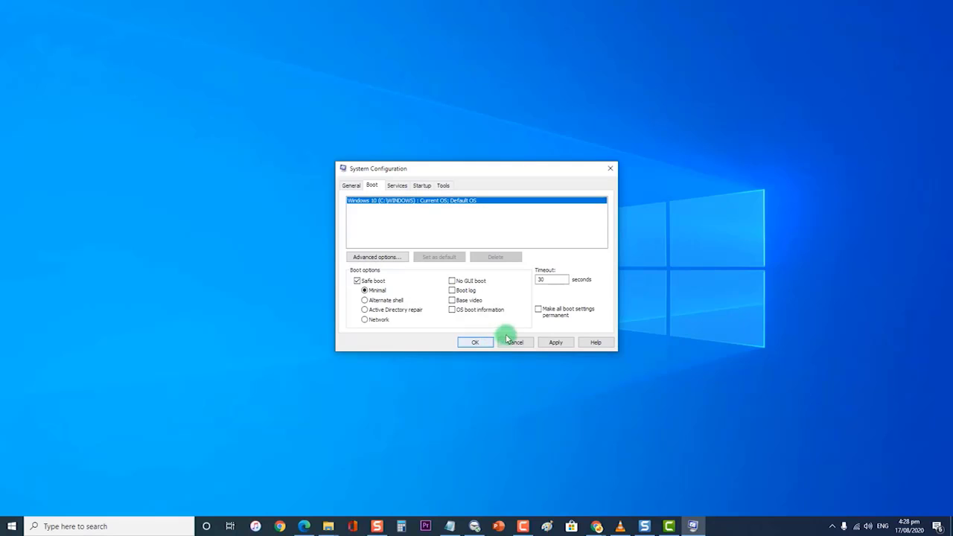
{"action": "left_click", "coordinate": [611, 169]}
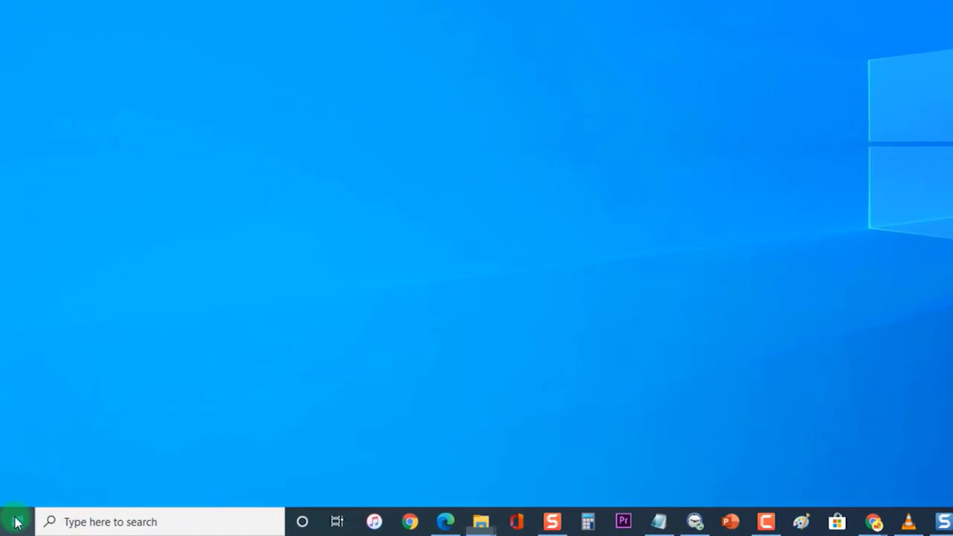
Step: Launch Device Manager by replacing msconfig with devmgmt.msc in the Run box
{"action": "right_click", "coordinate": [14, 527]}
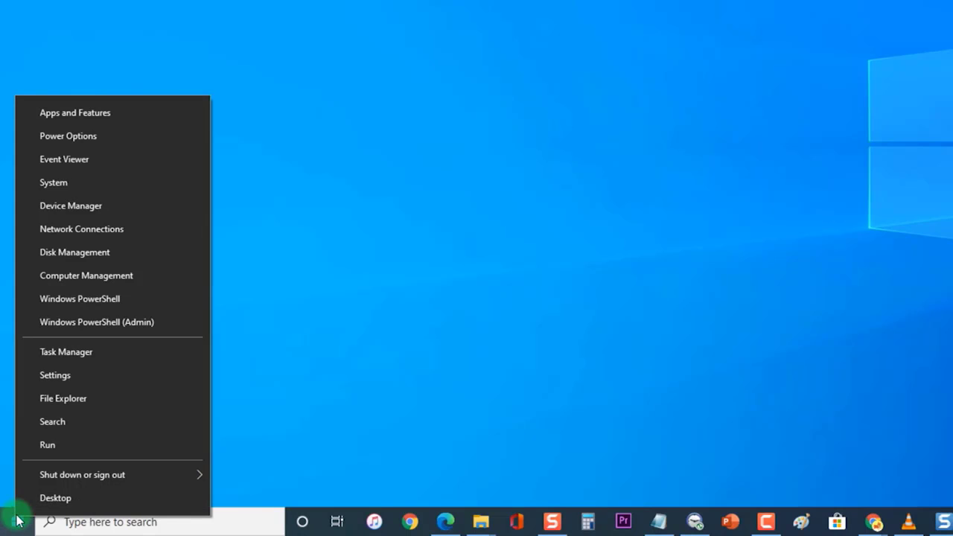
{"action": "left_click", "coordinate": [59, 448]}
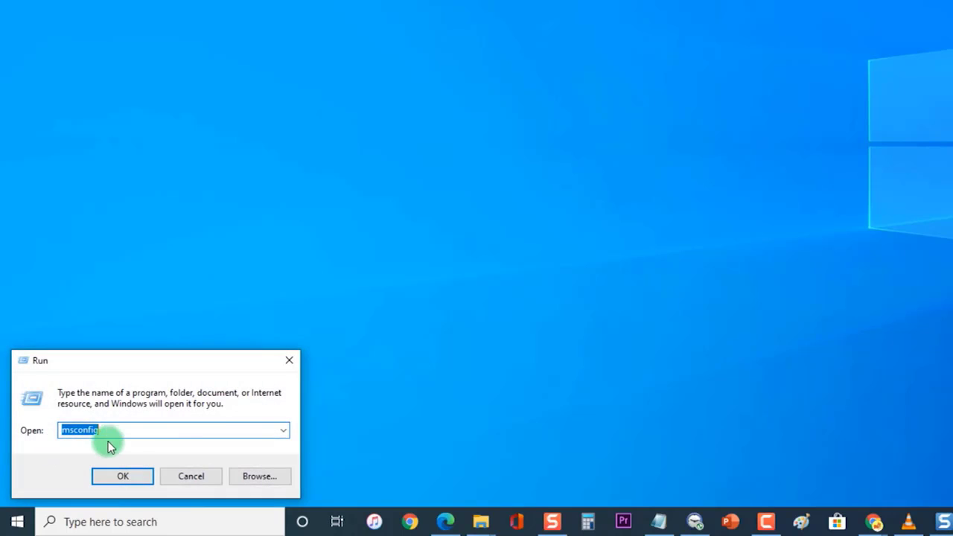
{"action": "left_click", "coordinate": [160, 430]}
{"action": "double_click", "coordinate": [159, 429]}
{"action": "key", "text": "BackSpace"}
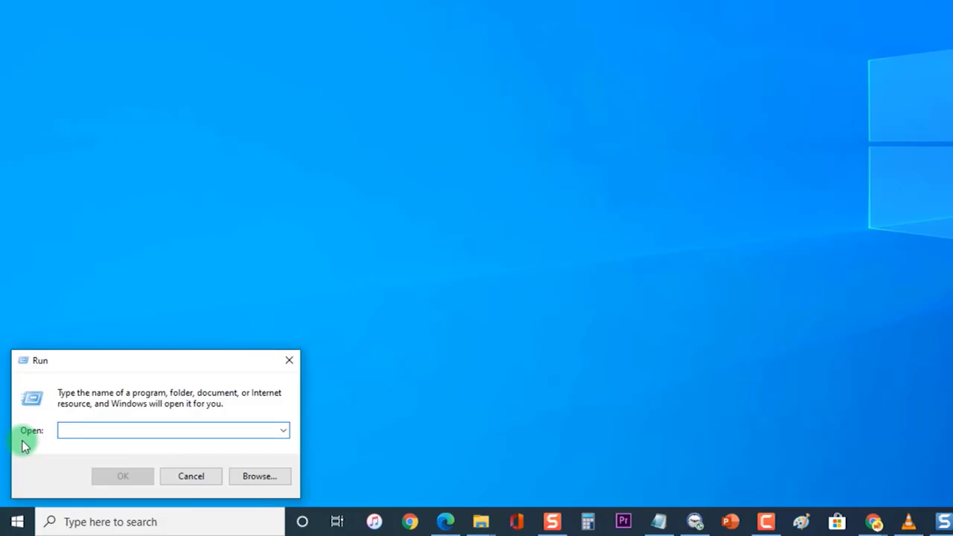
{"action": "type", "text": "dev"}
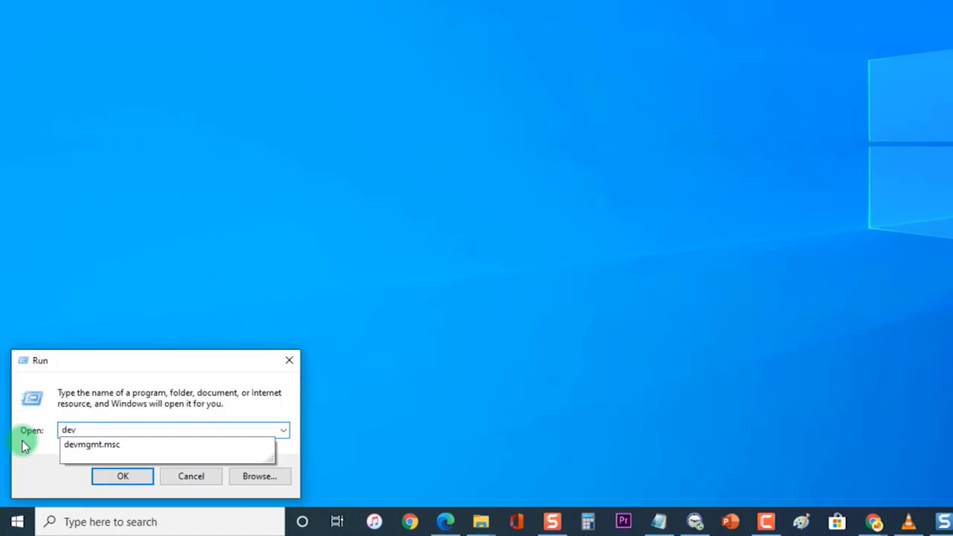
{"action": "left_click", "coordinate": [88, 444]}
{"action": "left_click", "coordinate": [115, 476]}
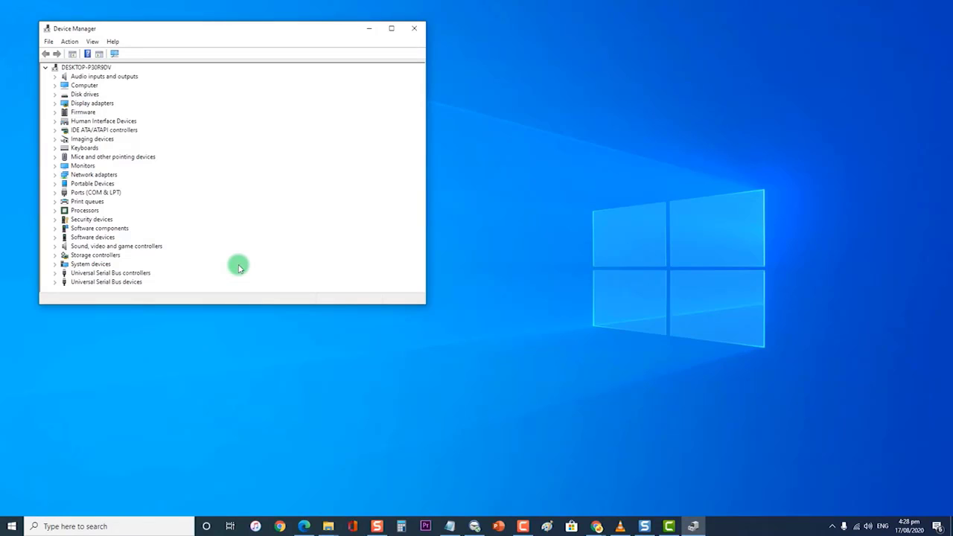
Step: Choose Uninstall device for the NVIDIA GeForce GTX 1650 under Display adapters, then close Device Manager
{"action": "left_click", "coordinate": [55, 103]}
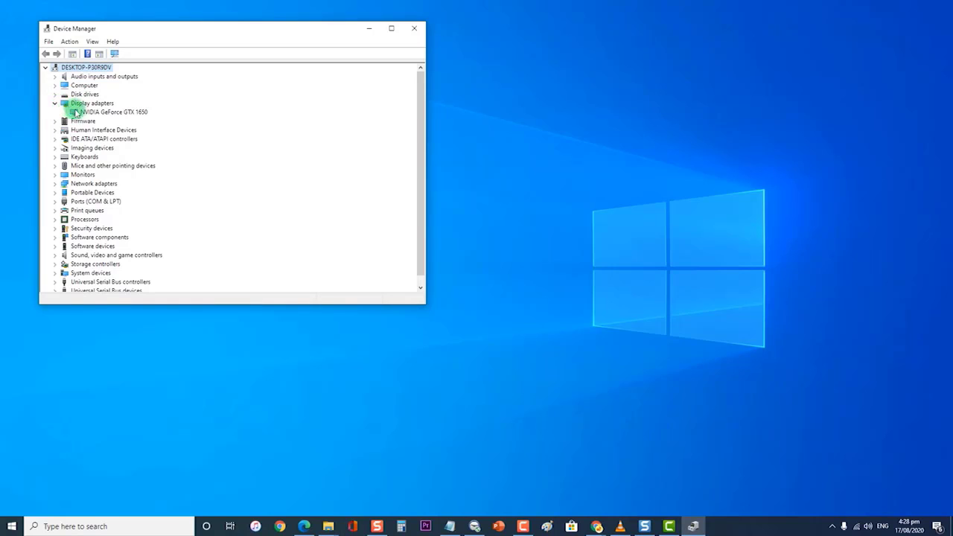
{"action": "right_click", "coordinate": [90, 114]}
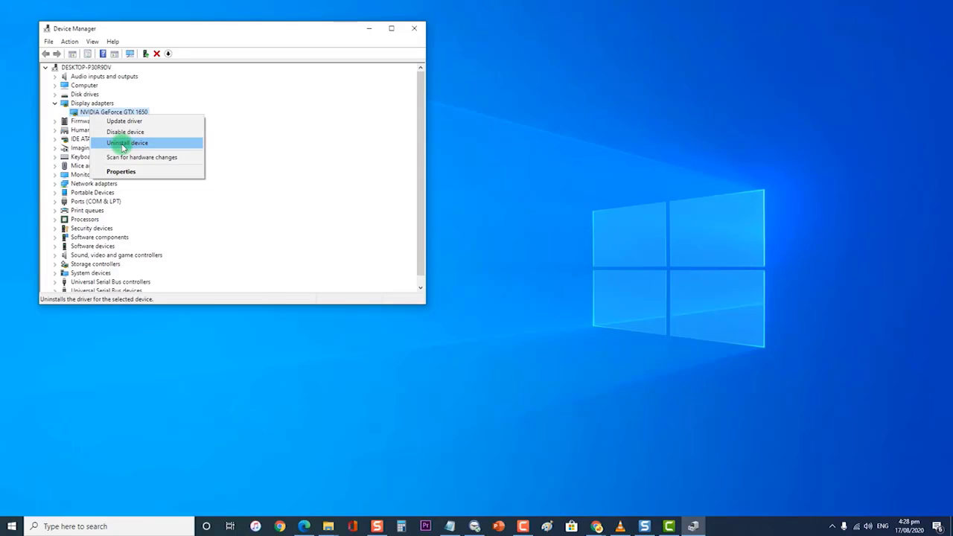
{"action": "left_click", "coordinate": [454, 162]}
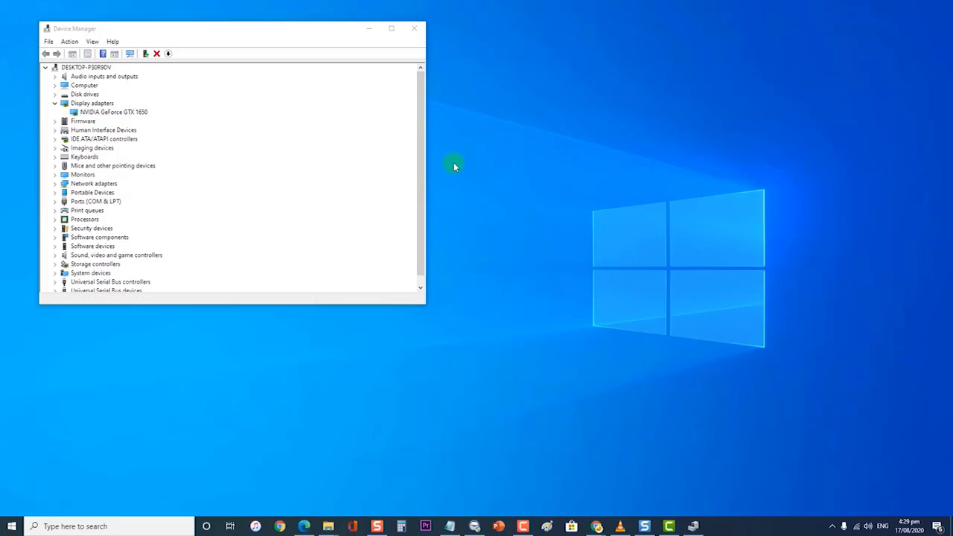
{"action": "left_click", "coordinate": [408, 34]}
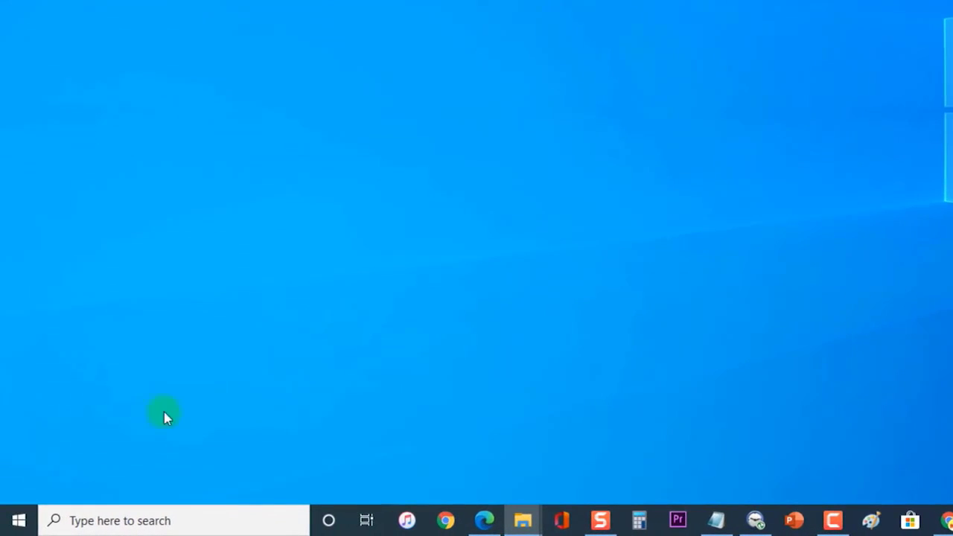
{"action": "right_click", "coordinate": [9, 520]}
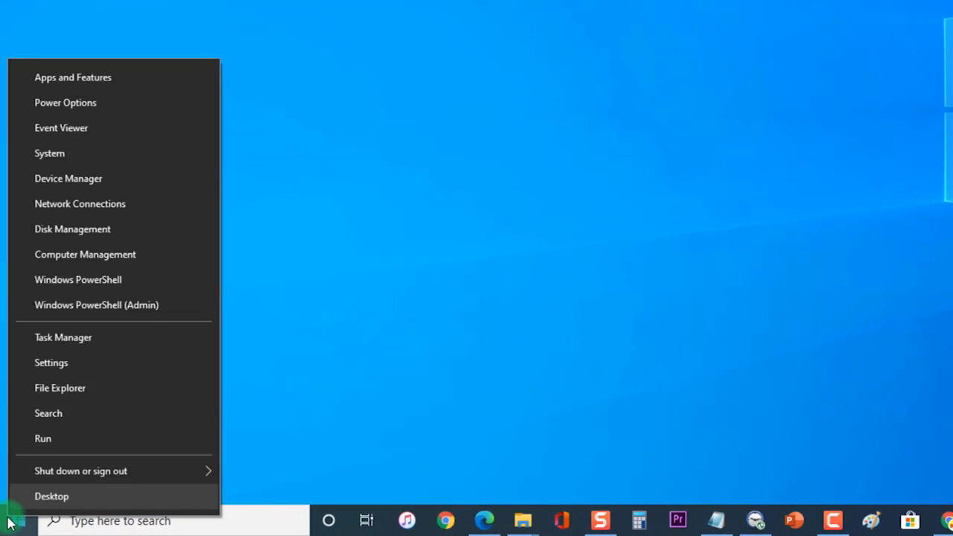
{"action": "left_click", "coordinate": [54, 441]}
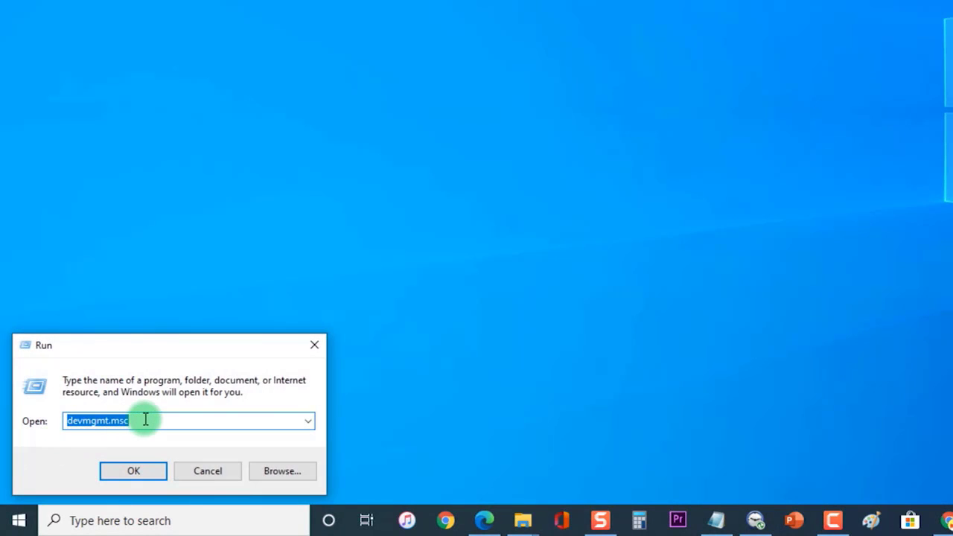
{"action": "key", "text": "BackSpace"}
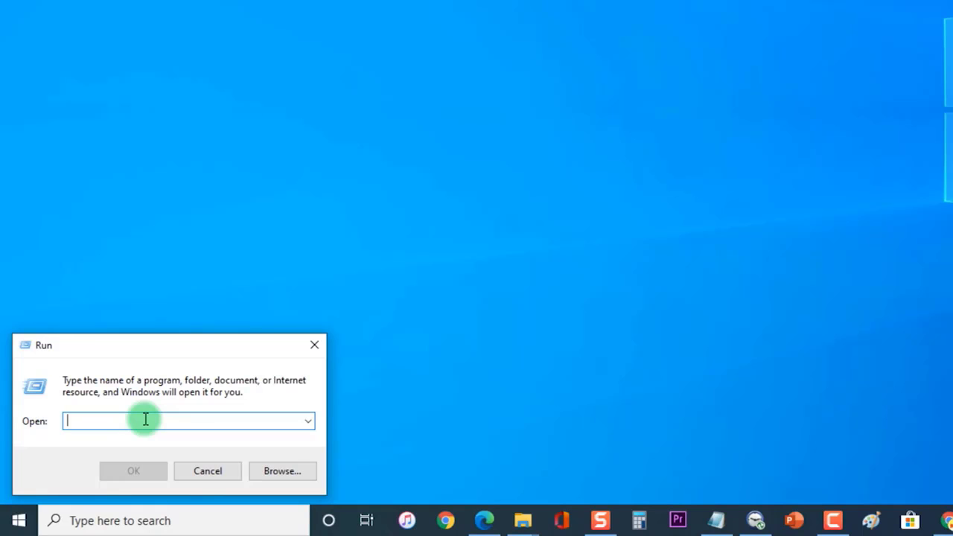
{"action": "type", "text": "msc"}
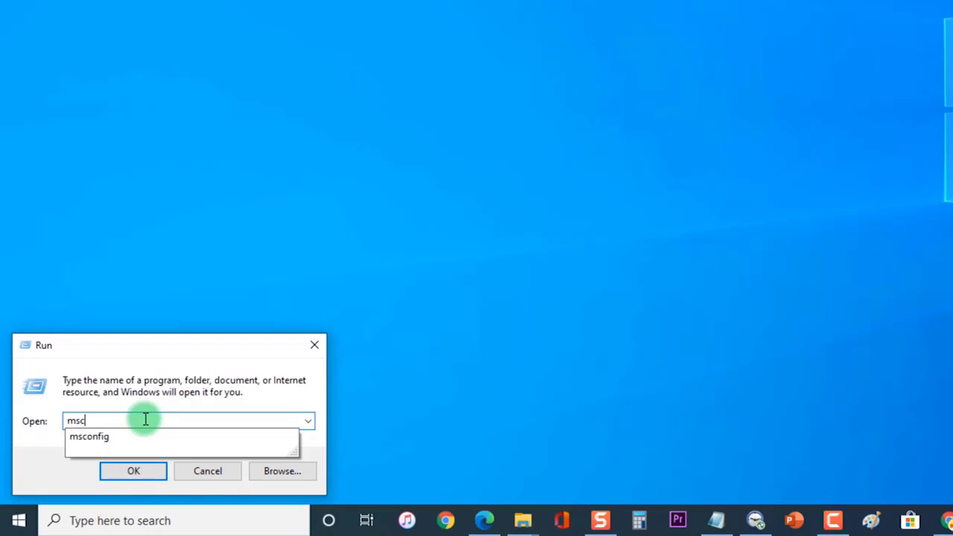
{"action": "left_click", "coordinate": [156, 438]}
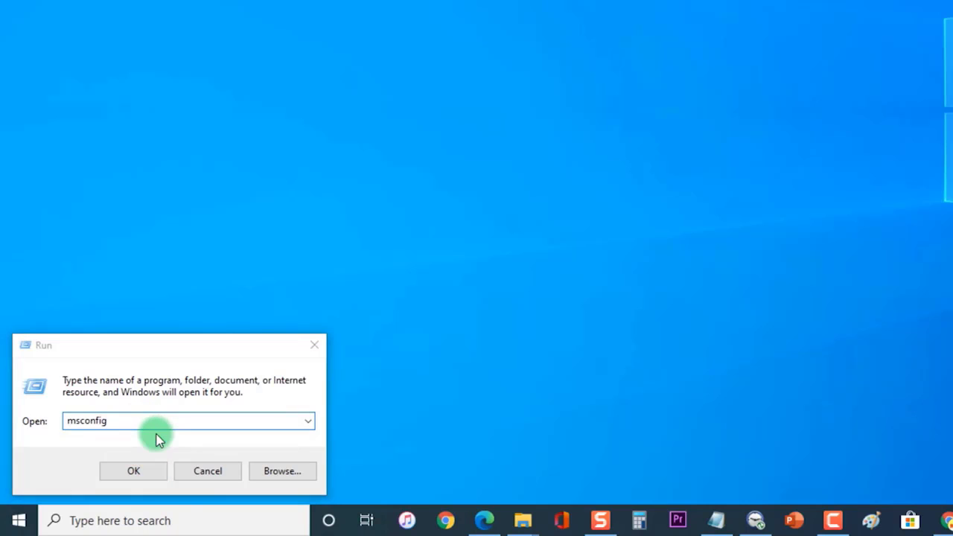
{"action": "left_click", "coordinate": [136, 472]}
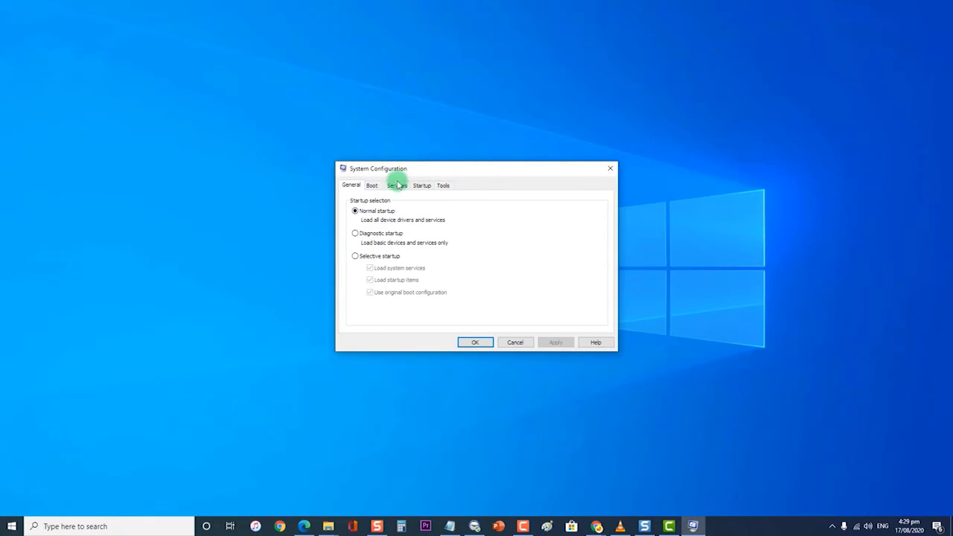
{"action": "left_click", "coordinate": [372, 185]}
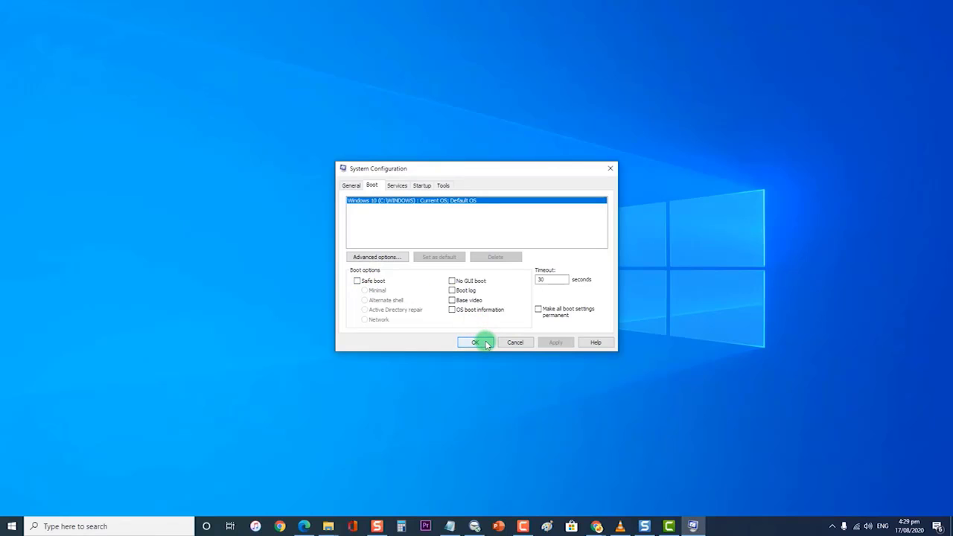
{"action": "left_click", "coordinate": [610, 169]}
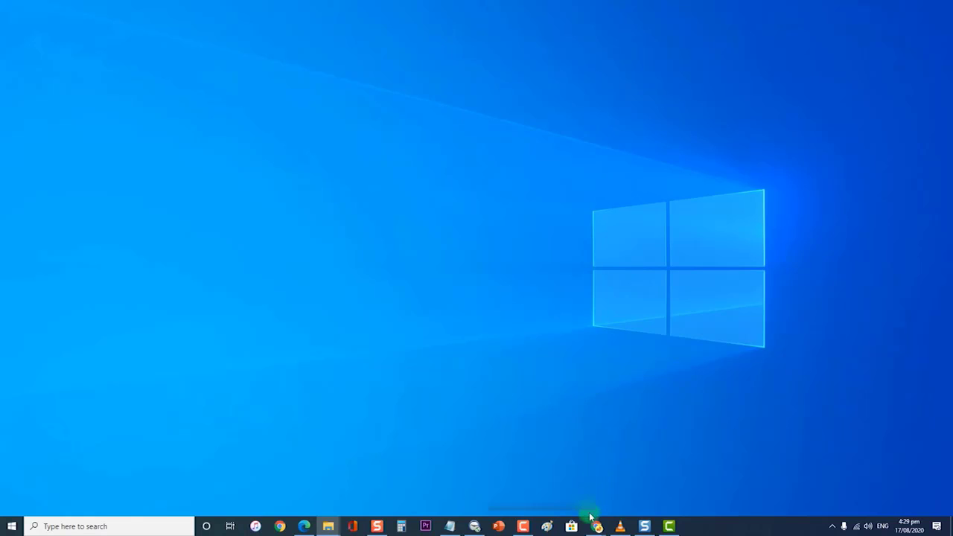
Step: Search for the GeForce 16 Series GTX 1650 Windows 10 64-bit driver, bringing up version 451.67
{"action": "mouse_move", "coordinate": [596, 525]}
{"action": "left_click", "coordinate": [627, 487]}
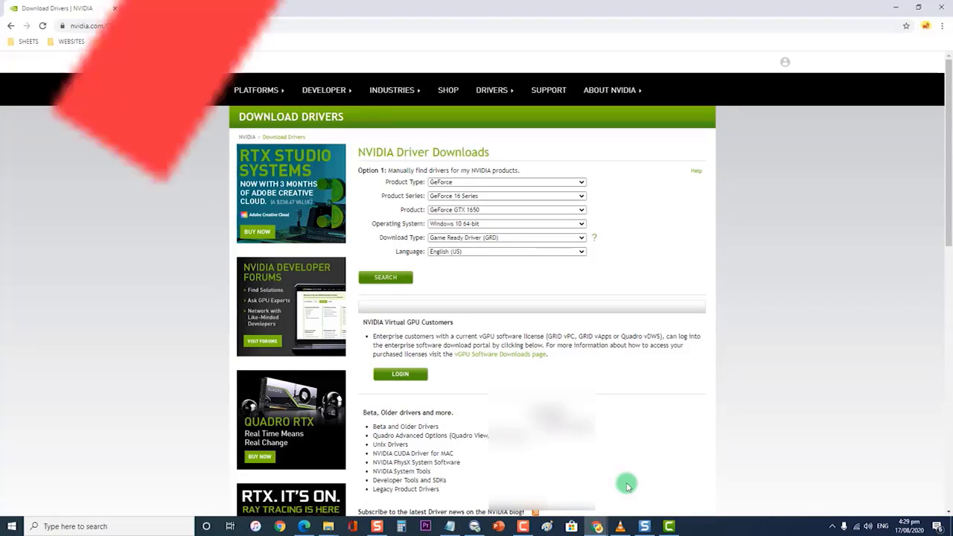
{"action": "left_click", "coordinate": [542, 181]}
{"action": "left_click", "coordinate": [542, 181]}
{"action": "left_click", "coordinate": [542, 195]}
{"action": "left_click", "coordinate": [534, 209]}
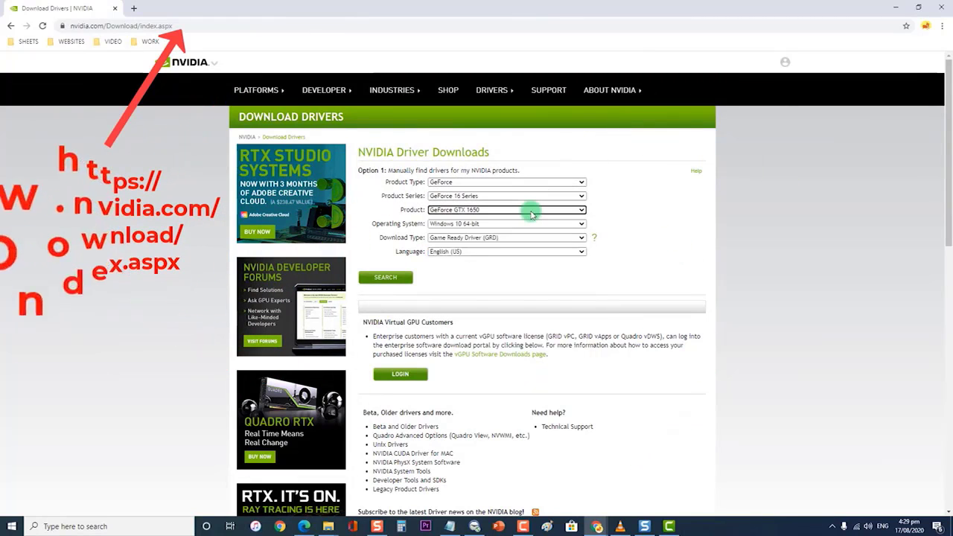
{"action": "left_click", "coordinate": [395, 278]}
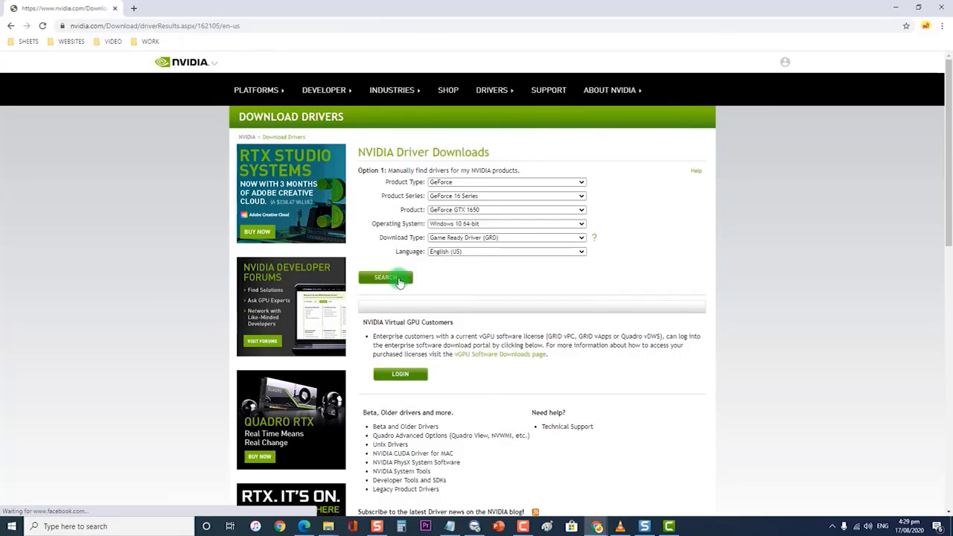